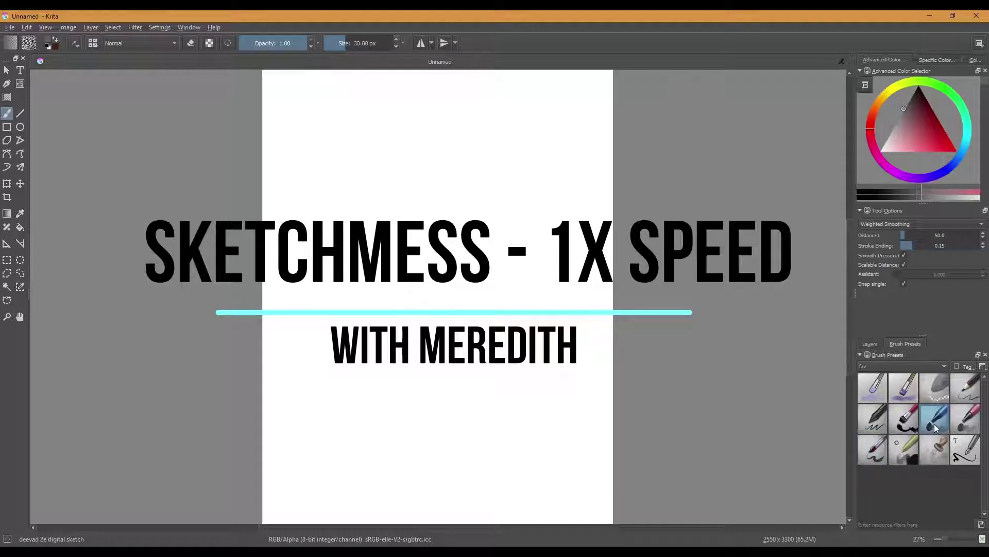
Try test scribbles with the deevad 2e digital sketch and digital sketch rounded brushes, and undo the strokes
mouse_move(480, 158)
left_mouse_down()
mouse_move(512, 155)
mouse_move(537, 176)
left_mouse_up()
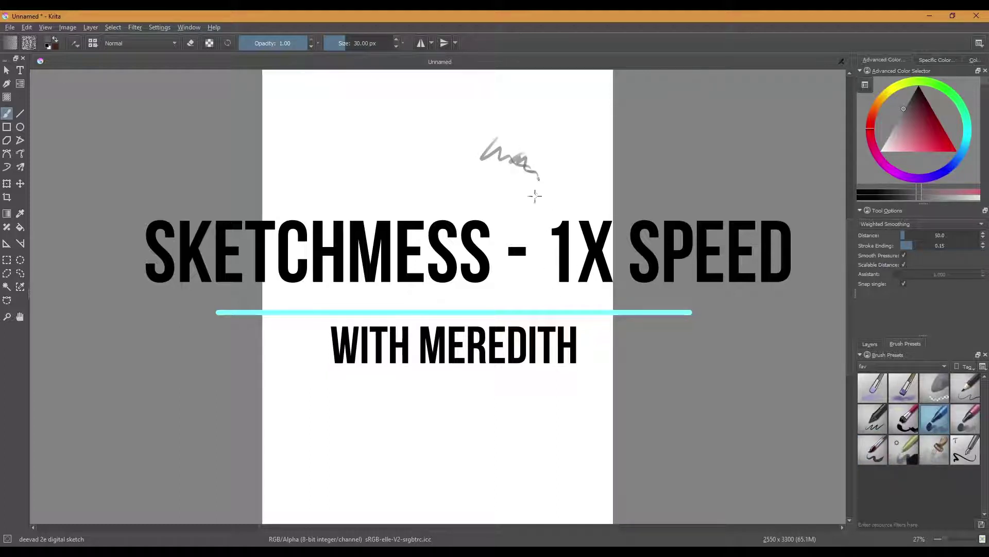
key("ctrl+z")
key("ctrl+z")
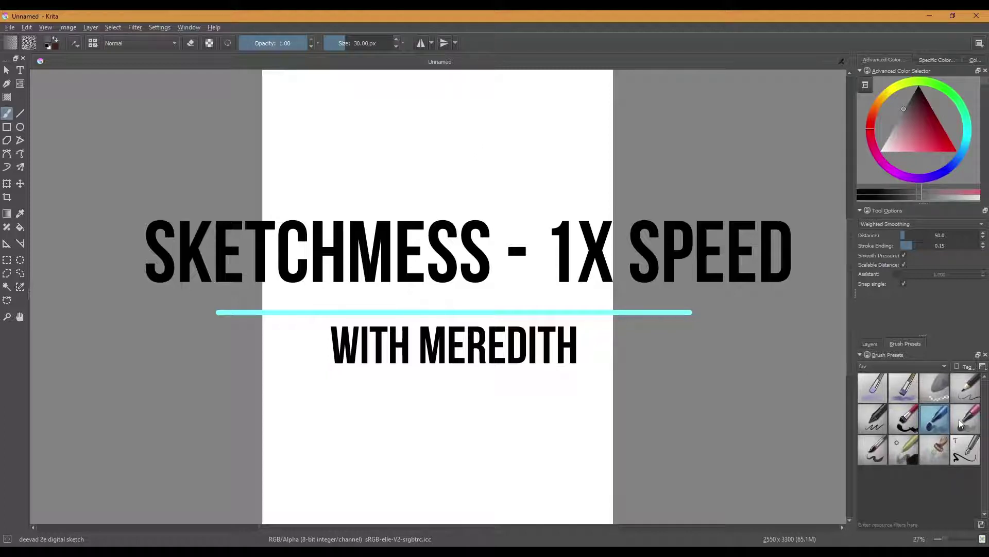
left_click(952, 420)
mouse_move(472, 122)
left_mouse_down()
mouse_move(490, 145)
mouse_move(508, 146)
mouse_move(472, 146)
mouse_move(458, 135)
mouse_move(468, 124)
left_mouse_up()
key("ctrl+z")
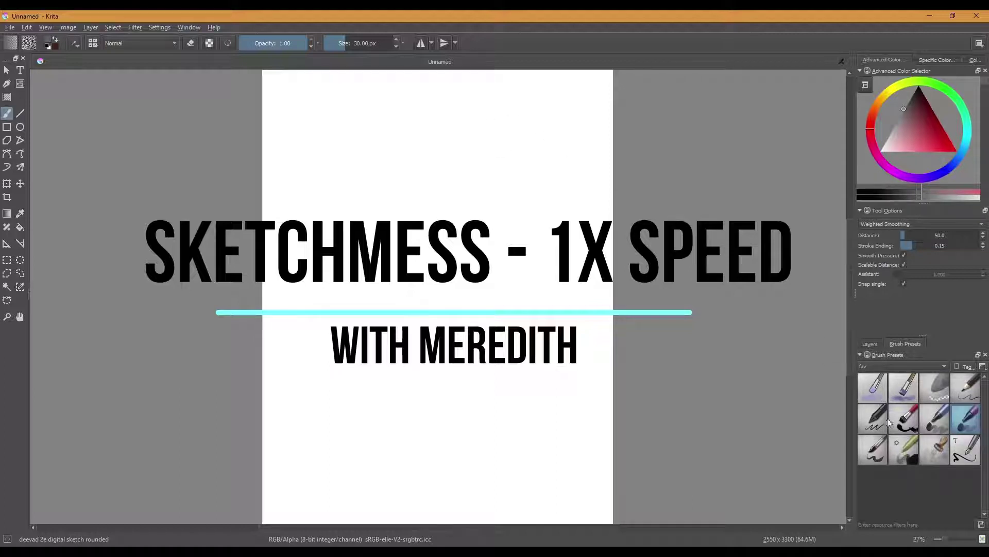
Try a stroke on the canvas with the Ink_tilt_20 brush and undo it
left_click(878, 451)
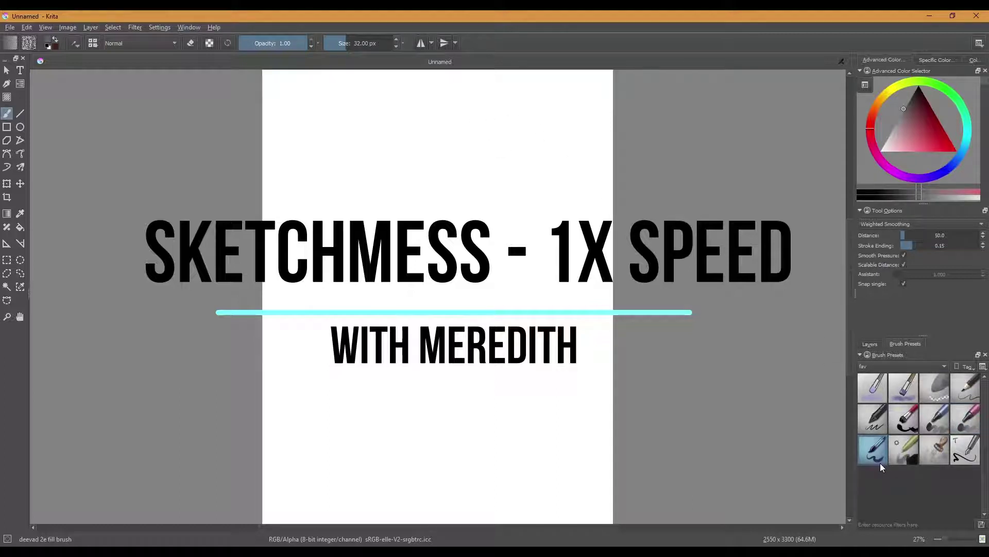
left_click(954, 467)
left_click_drag(545, 164, 575, 195)
key("ctrl+z")
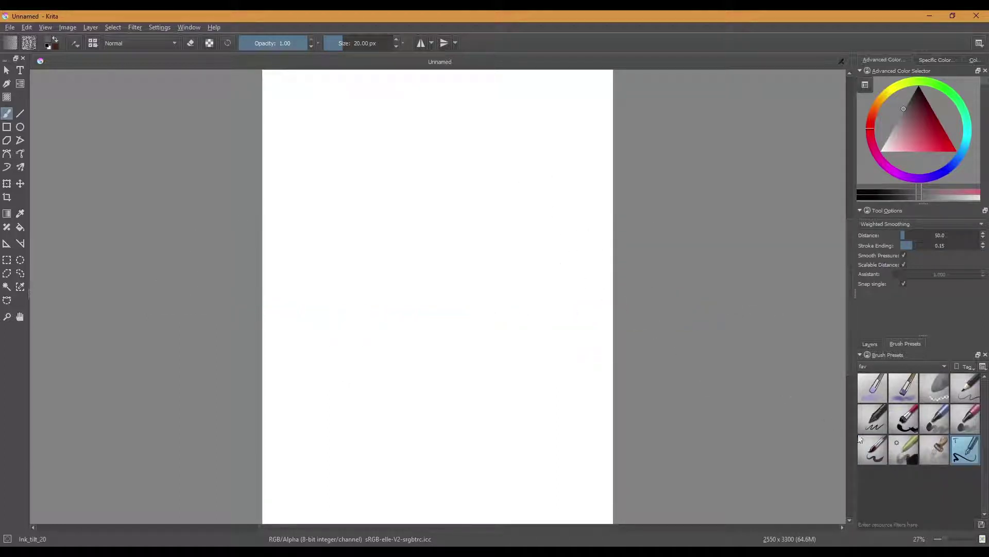
Try a test stroke with the deevad 2e fill brush and undo it
left_click(872, 449)
mouse_move(479, 158)
left_mouse_down()
mouse_move(475, 175)
mouse_move(518, 176)
mouse_move(490, 168)
mouse_move(467, 183)
left_mouse_up()
key("ctrl+z")
key("ctrl+z")
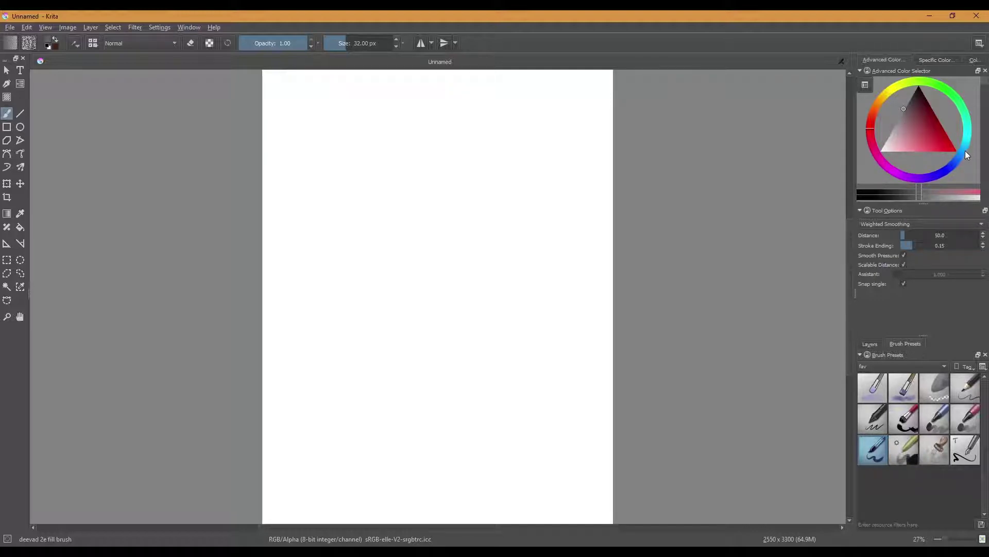
Set the painting colour to a medium-dark teal
left_click(959, 163)
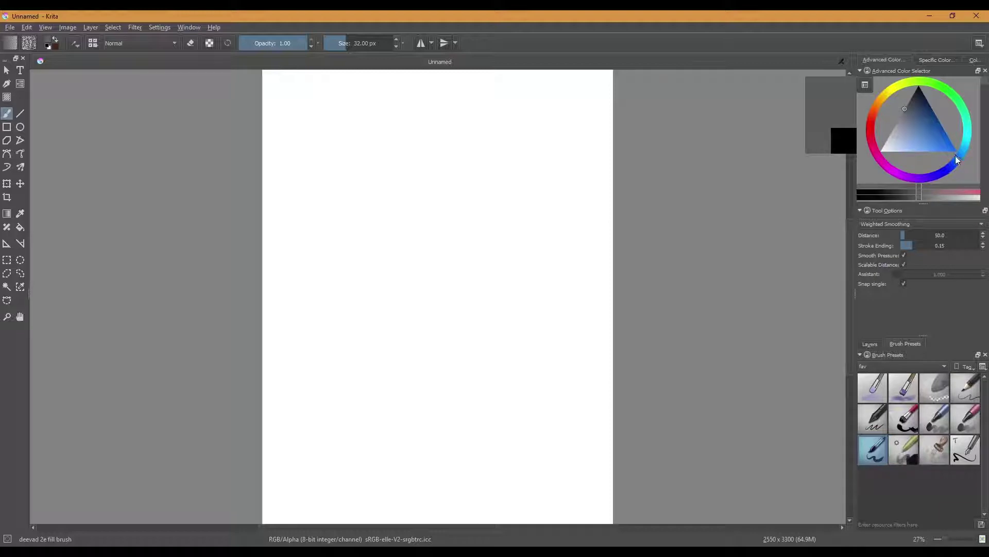
left_click(946, 139)
left_click_drag(967, 132, 966, 140)
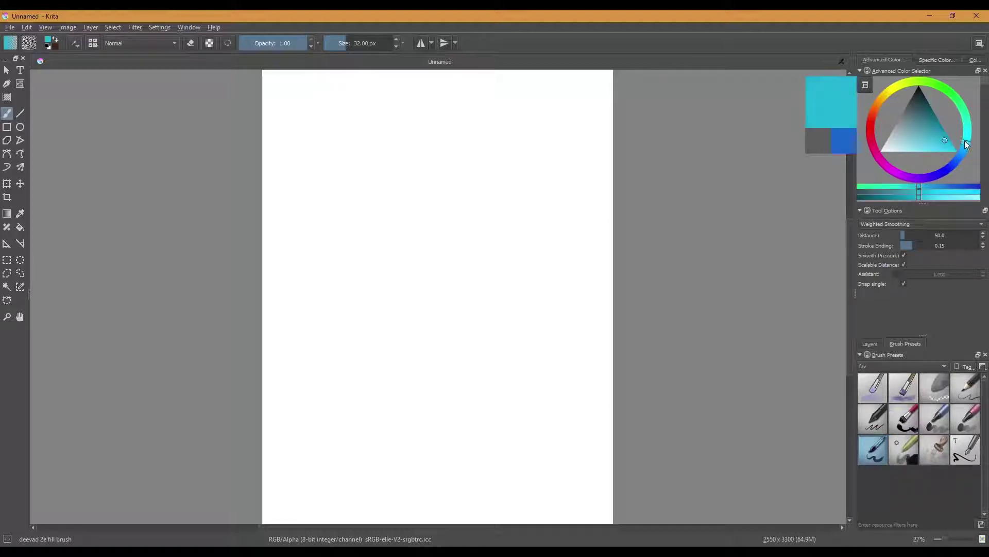
left_click(945, 131)
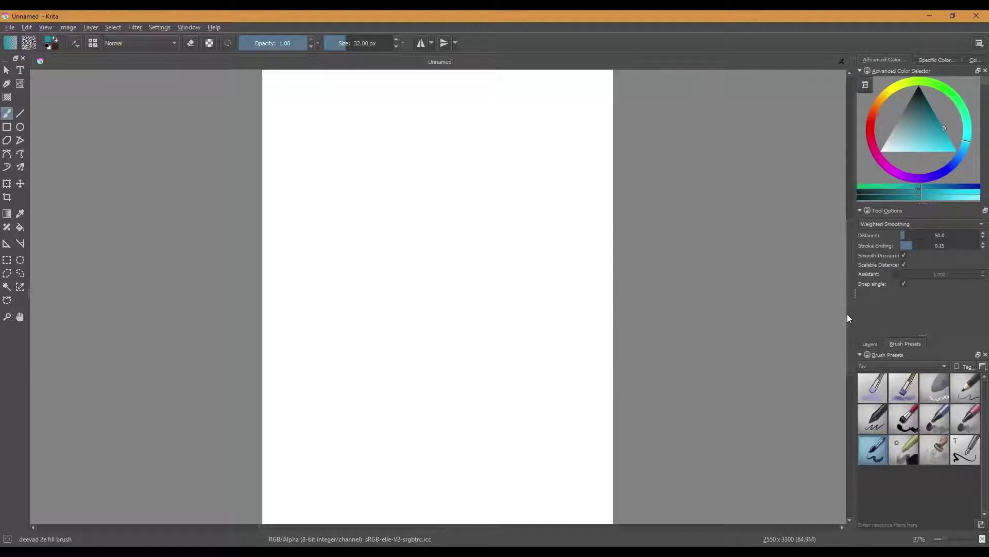
Try teal strokes with the fill brush before and after reducing its size to 18.22 px, undoing each one
left_click_drag(414, 120, 453, 154)
key("ctrl+z")
left_click_drag(343, 43, 342, 46)
left_click_drag(342, 142, 373, 148)
key("ctrl+z")
Handwrite a short greeting beginning with "Hi" in teal near the upper-right corner of the page
scroll(478, 214, "up", 1)
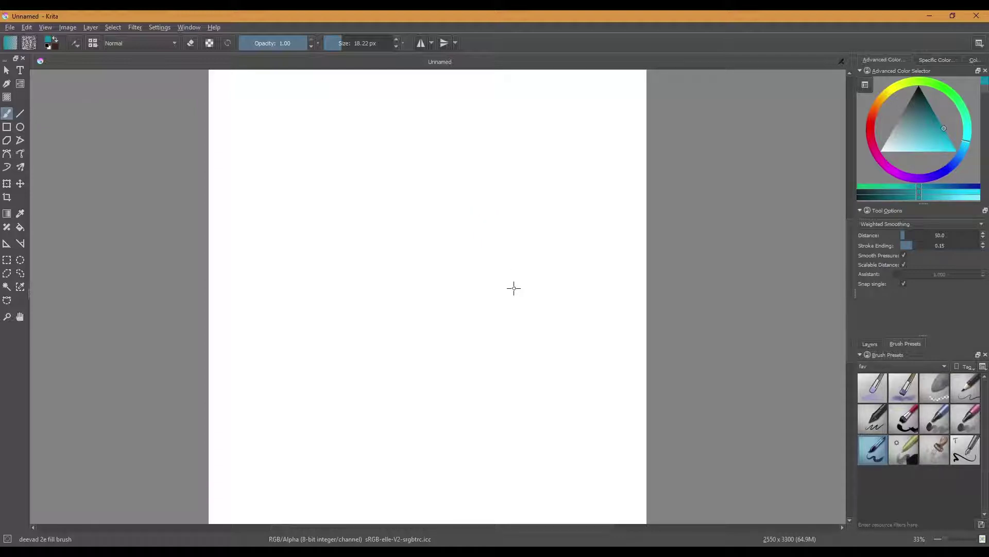
scroll(514, 287, "up", 1)
left_click_drag(400, 283, 428, 300)
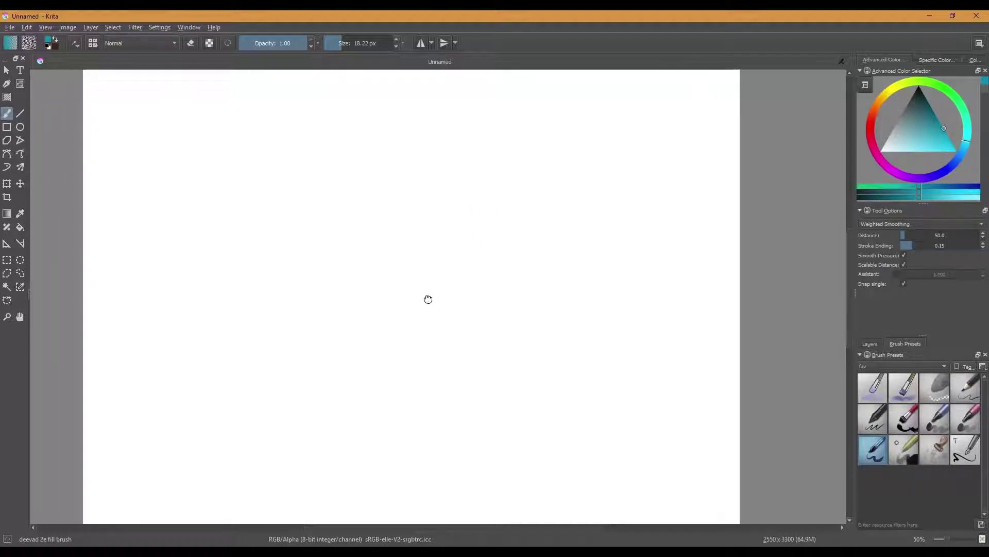
mouse_move(390, 153)
left_mouse_down()
mouse_move(361, 205)
mouse_move(402, 152)
mouse_move(391, 210)
left_mouse_up()
key("ctrl+z")
mouse_move(599, 111)
left_mouse_down()
mouse_move(588, 154)
mouse_move(607, 157)
left_mouse_up()
mouse_move(588, 136)
left_mouse_down()
mouse_move(617, 133)
mouse_move(620, 161)
left_mouse_up()
left_click(628, 133)
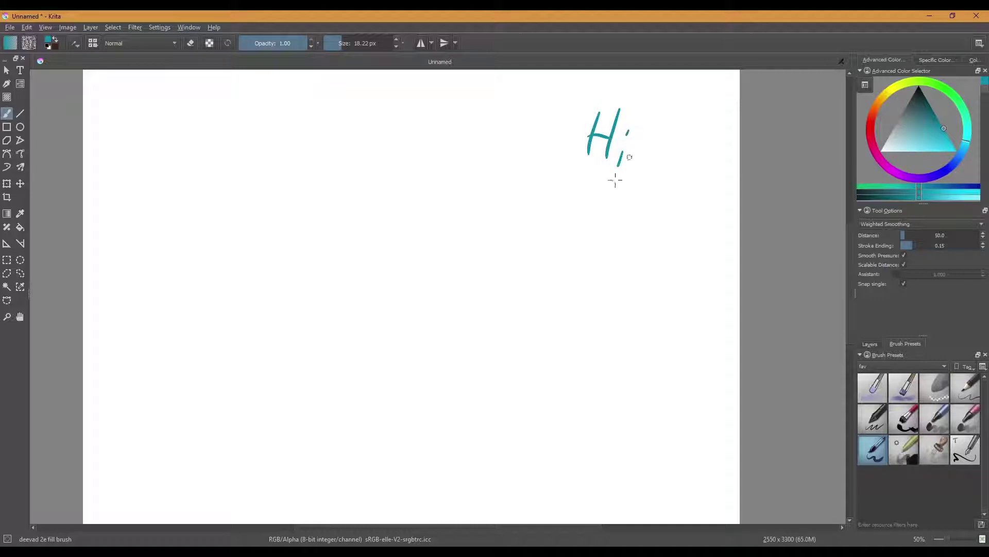
left_click_drag(656, 157, 646, 180)
left_click_drag(654, 158, 648, 182)
mouse_move(673, 169)
left_mouse_down()
mouse_move(662, 188)
mouse_move(674, 181)
mouse_move(672, 195)
mouse_move(689, 191)
left_mouse_up()
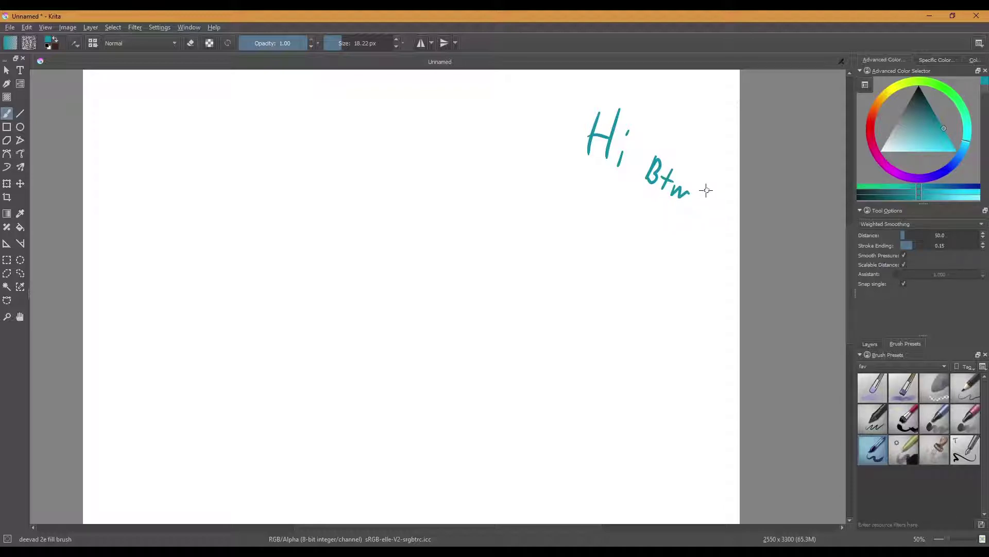
left_click_drag(705, 191, 705, 195)
left_click_drag(712, 190, 715, 202)
Undo all strokes of the handwritten greeting, and undo one more fill brush test stroke
key("ctrl+z")
key("ctrl+z")
key("ctrl+z")
key("ctrl+z")
key("ctrl+z")
key("ctrl+z")
key("ctrl+z")
key("ctrl+z")
key("ctrl+z")
key("ctrl+z")
key("ctrl+z")
key("ctrl+z")
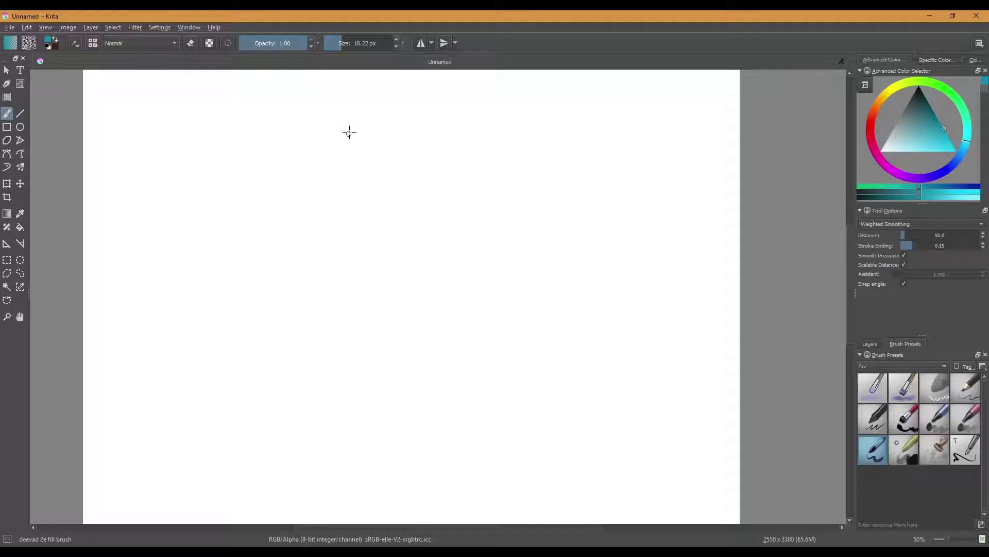
mouse_move(351, 126)
left_mouse_down()
mouse_move(328, 186)
mouse_move(397, 124)
left_mouse_up()
key("ctrl+z")
Try strokes with the deevad 1e digital smooth inking brush at two sizes, undoing each one
left_click(877, 428)
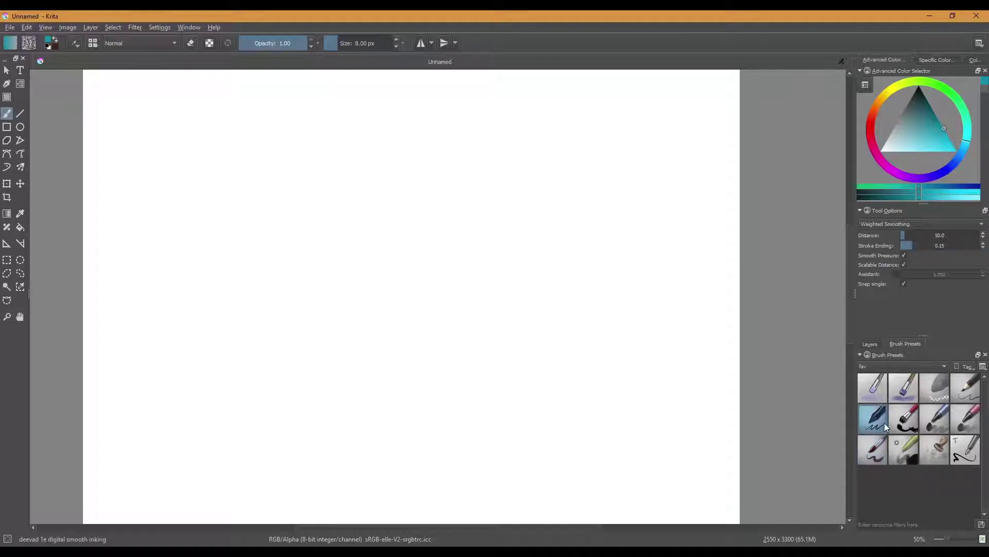
left_click_drag(369, 156, 387, 190)
key("ctrl+z")
left_click_drag(360, 45, 360, 47)
mouse_move(369, 121)
left_mouse_down()
mouse_move(354, 136)
mouse_move(338, 186)
mouse_move(368, 160)
mouse_move(407, 172)
left_mouse_up()
key("ctrl+z")
Try thick teal strokes with the Ink_tilt_20 brush at 425.05 px, undoing each one
left_click(967, 456)
left_click(375, 43)
left_click_drag(399, 149, 501, 206)
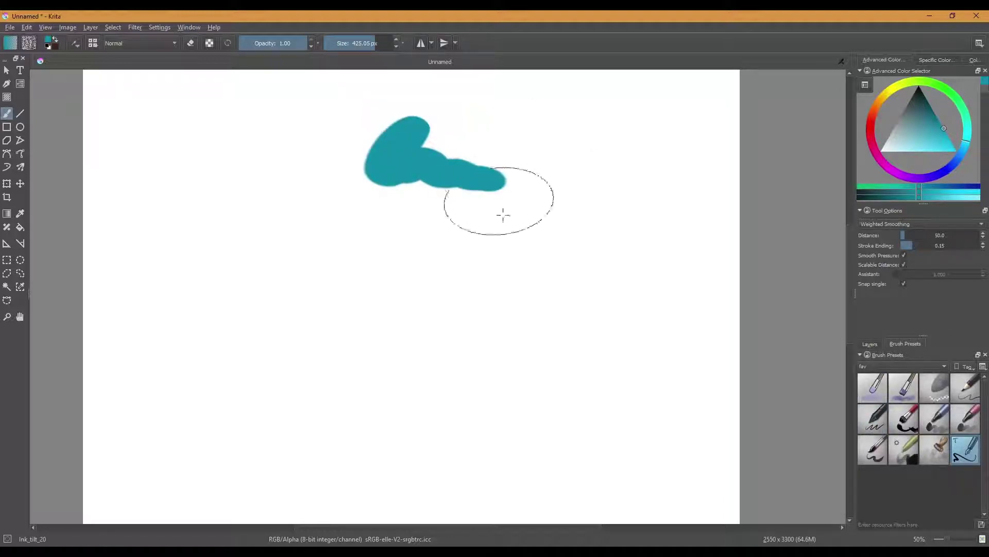
key("ctrl+z")
left_click_drag(428, 214, 524, 265)
key("ctrl+z")
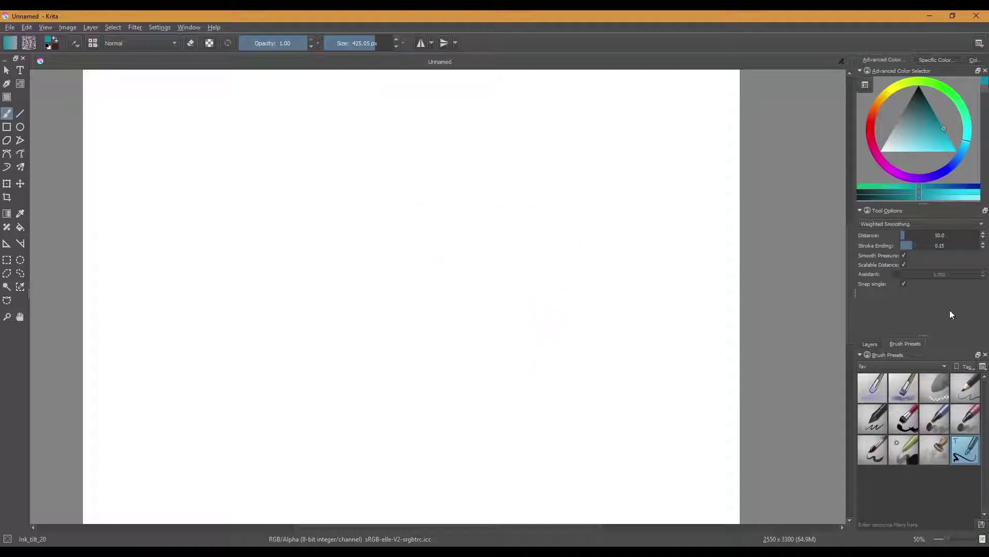
Switch to the deevad 2e digital sketch brush, test it at 279.89 px and undo the strokes
left_click(948, 422)
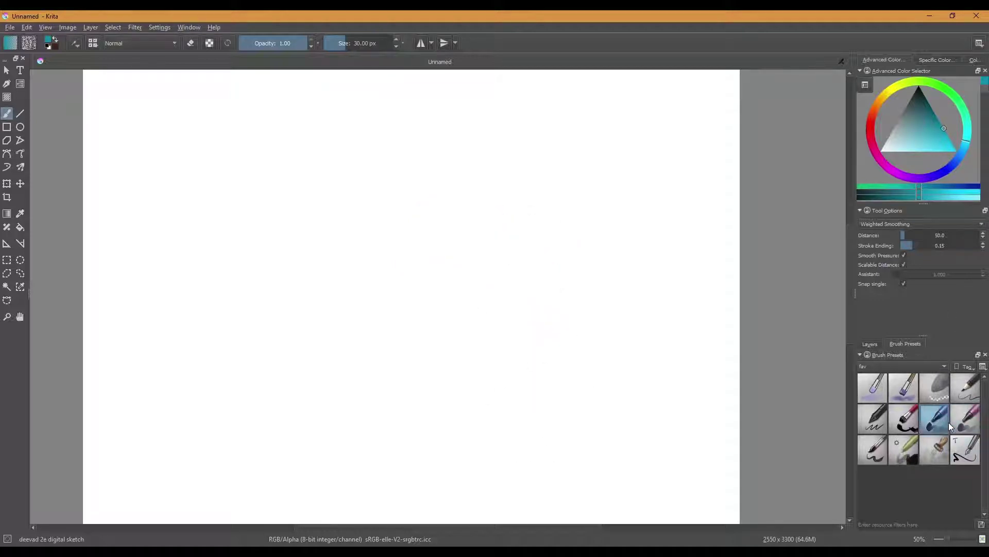
left_click(369, 47)
mouse_move(369, 155)
left_mouse_down()
mouse_move(432, 178)
mouse_move(478, 178)
mouse_move(353, 200)
mouse_move(427, 200)
mouse_move(423, 210)
mouse_move(377, 210)
mouse_move(384, 197)
mouse_move(356, 210)
mouse_move(471, 179)
mouse_move(480, 222)
left_mouse_up()
key("ctrl+z")
key("ctrl+z")
key("ctrl+z")
key("ctrl+z")
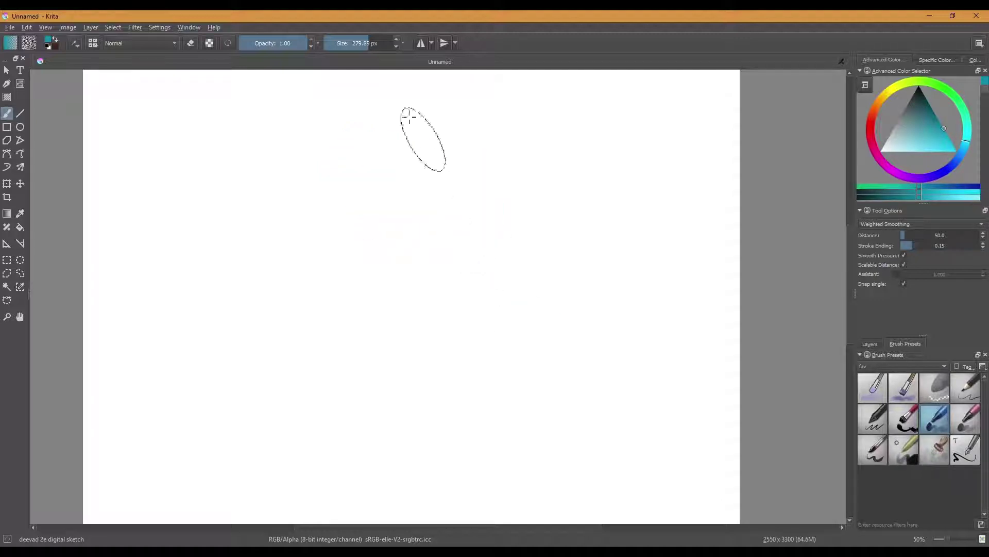
Reduce the sketch brush size to 16.70 px, test it with a scribble and undo the scribble
left_click(353, 43)
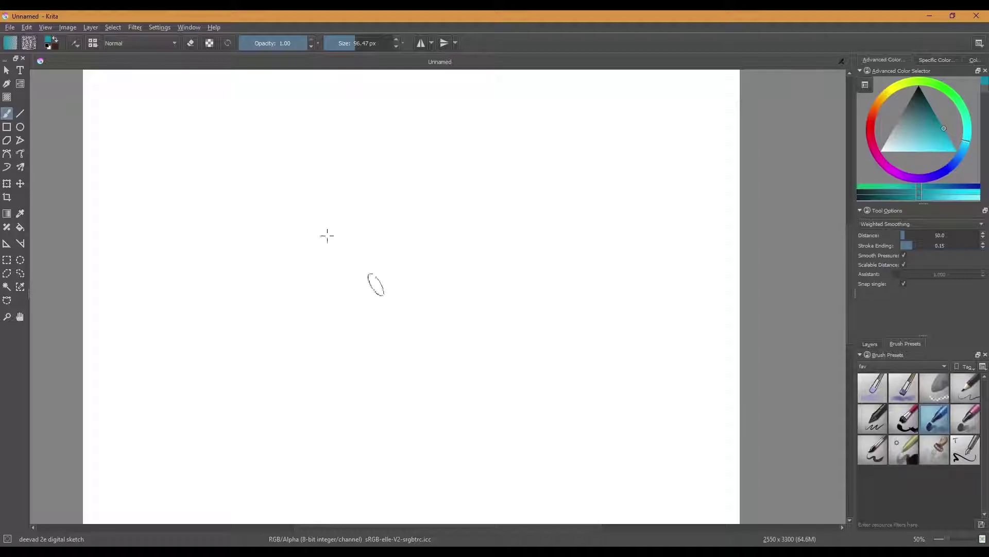
left_click(345, 44)
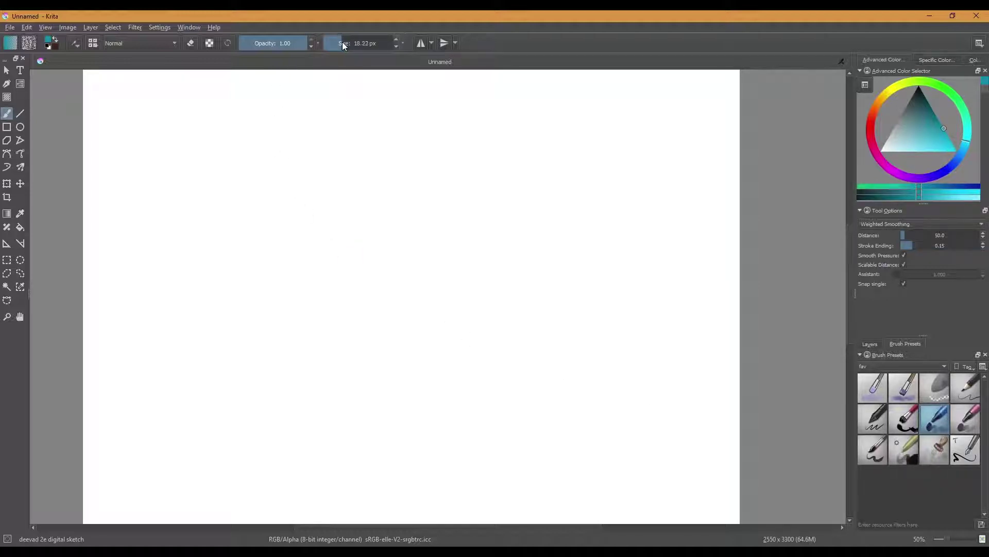
mouse_move(331, 134)
left_mouse_down()
mouse_move(309, 193)
mouse_move(334, 158)
mouse_move(434, 217)
left_mouse_up()
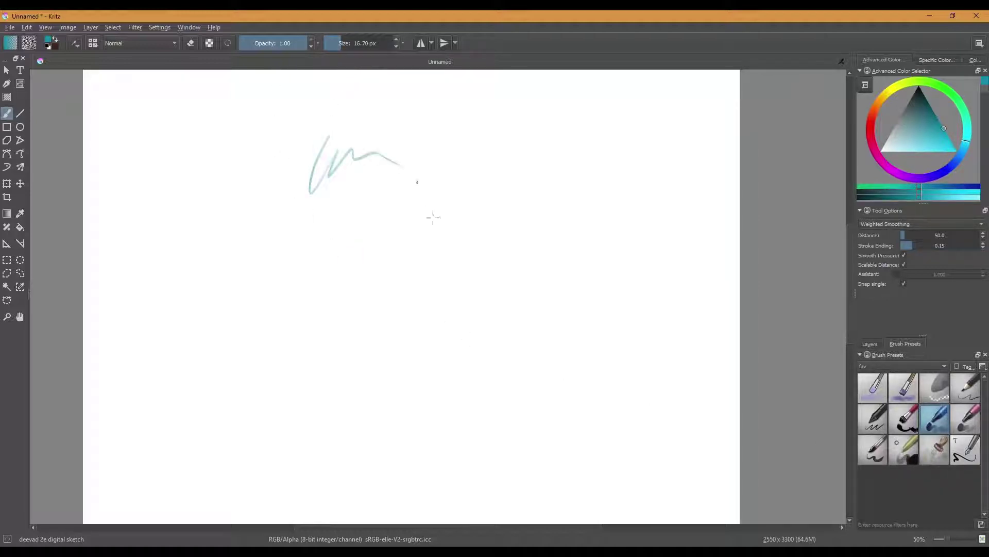
key("ctrl+z")
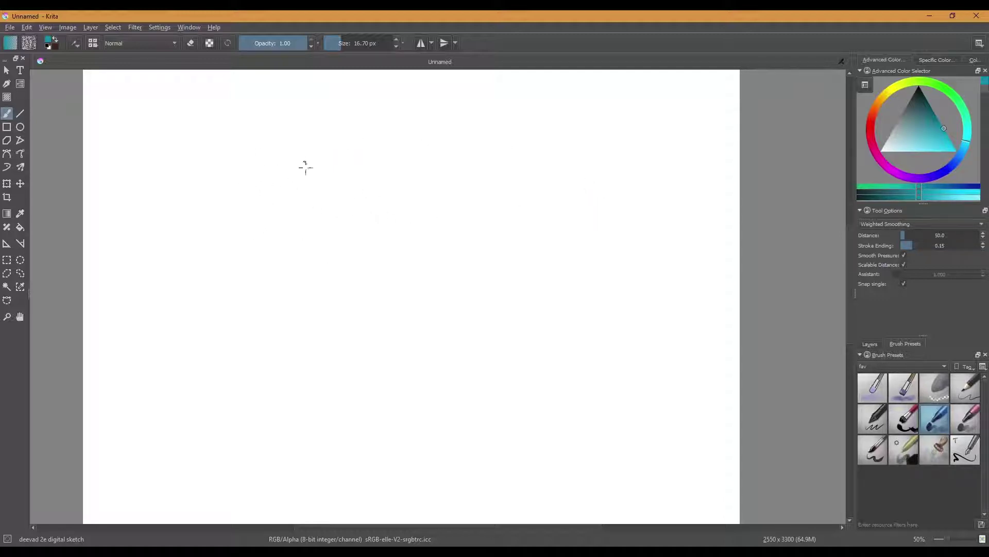
Sketch a light teal face outline with faint facial features, plus the neck, one shoulder line and a collarbone
mouse_move(331, 150)
left_mouse_down()
mouse_move(355, 245)
mouse_move(328, 171)
mouse_move(360, 247)
left_mouse_up()
left_click_drag(403, 227, 420, 203)
left_click_drag(366, 184, 391, 180)
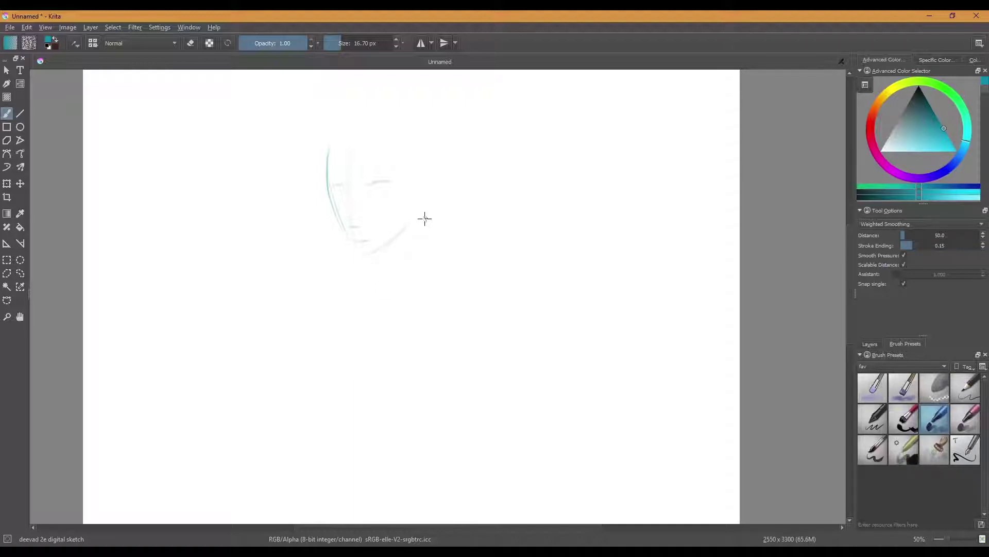
left_click_drag(428, 208, 409, 269)
mouse_move(349, 262)
left_mouse_down()
mouse_move(291, 276)
mouse_move(322, 297)
mouse_move(375, 299)
left_mouse_up()
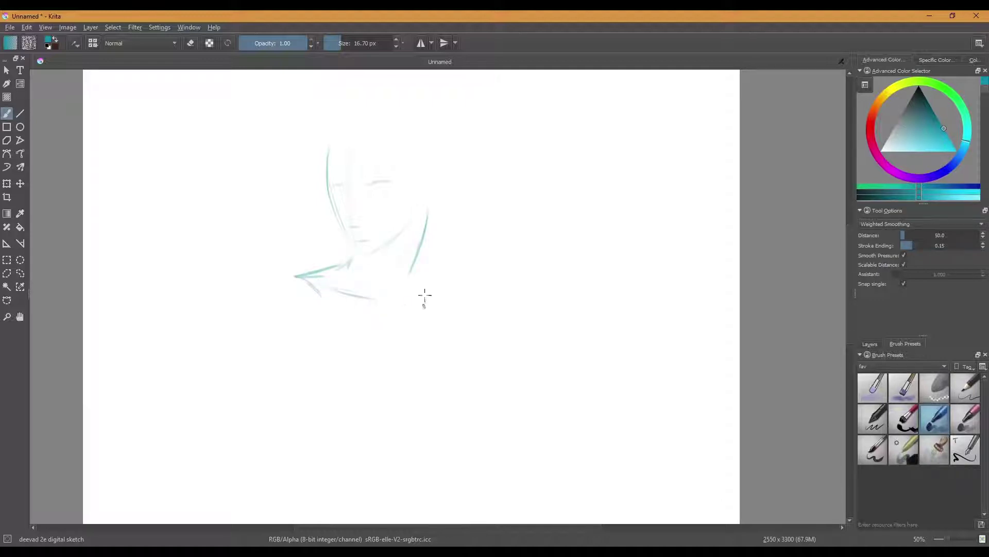
mouse_move(415, 267)
left_mouse_down()
mouse_move(442, 274)
mouse_move(455, 316)
left_mouse_up()
key("ctrl+z")
key("ctrl+z")
key("ctrl+z")
Sketch the shoulder and upper arm on the right of the figure, the chest's side and the rounded opposite shoulder
mouse_move(411, 273)
left_mouse_down()
mouse_move(461, 302)
mouse_move(419, 284)
mouse_move(454, 299)
mouse_move(424, 287)
mouse_move(446, 294)
mouse_move(473, 354)
left_mouse_up()
left_click_drag(451, 299, 457, 343)
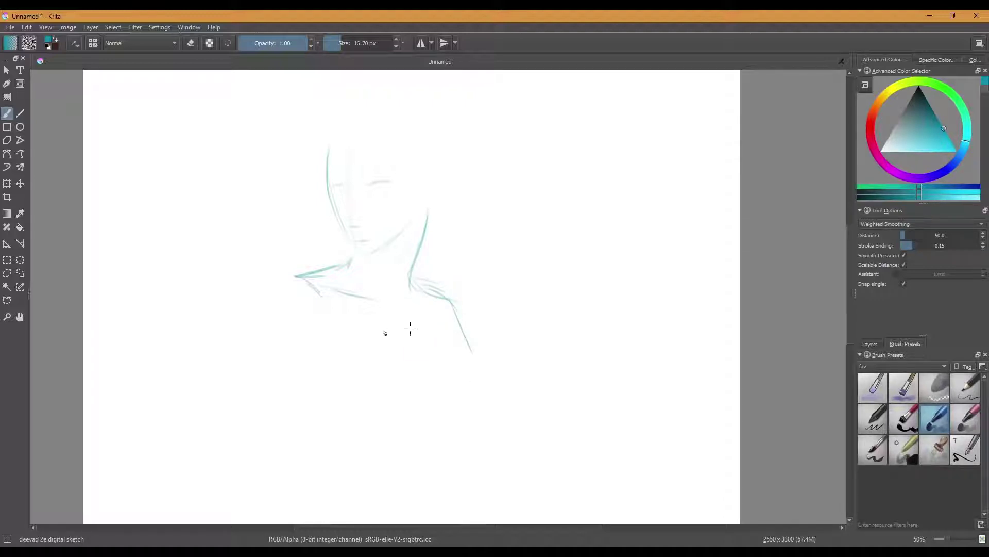
left_click_drag(436, 334, 439, 382)
mouse_move(252, 303)
left_mouse_down()
mouse_move(283, 282)
mouse_move(272, 351)
mouse_move(269, 304)
mouse_move(295, 337)
mouse_move(320, 295)
left_mouse_up()
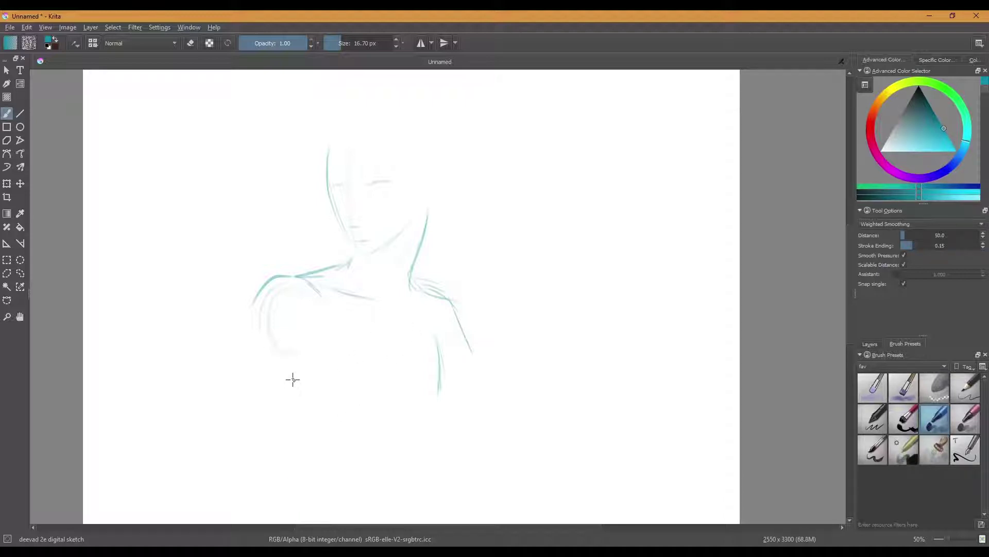
Sketch the figure's short hair with a swept fringe, add the ear and refine the neck line below the jaw
scroll(311, 280, "down", 1)
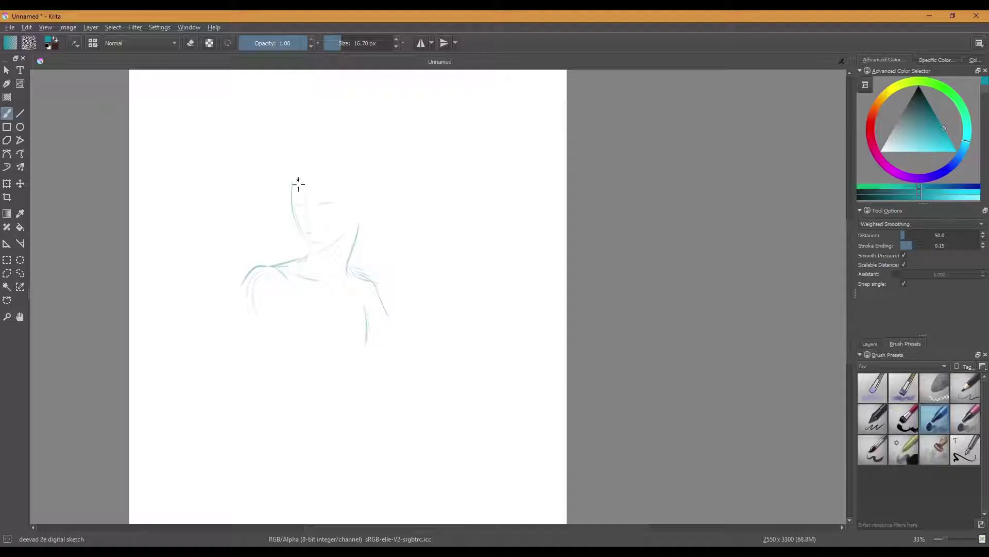
mouse_move(291, 195)
left_mouse_down()
mouse_move(318, 177)
mouse_move(303, 179)
left_mouse_up()
key("ctrl+z")
left_click_drag(280, 205, 292, 172)
left_click_drag(336, 165, 297, 187)
key("ctrl+z")
mouse_move(352, 201)
left_mouse_down()
mouse_move(359, 216)
mouse_move(347, 221)
left_mouse_up()
left_click_drag(311, 247, 307, 260)
Sketch both sides of the waist below the chest and continue the contours down over the hips
left_click_drag(356, 382, 340, 411)
left_click_drag(264, 359, 262, 436)
left_click(354, 431)
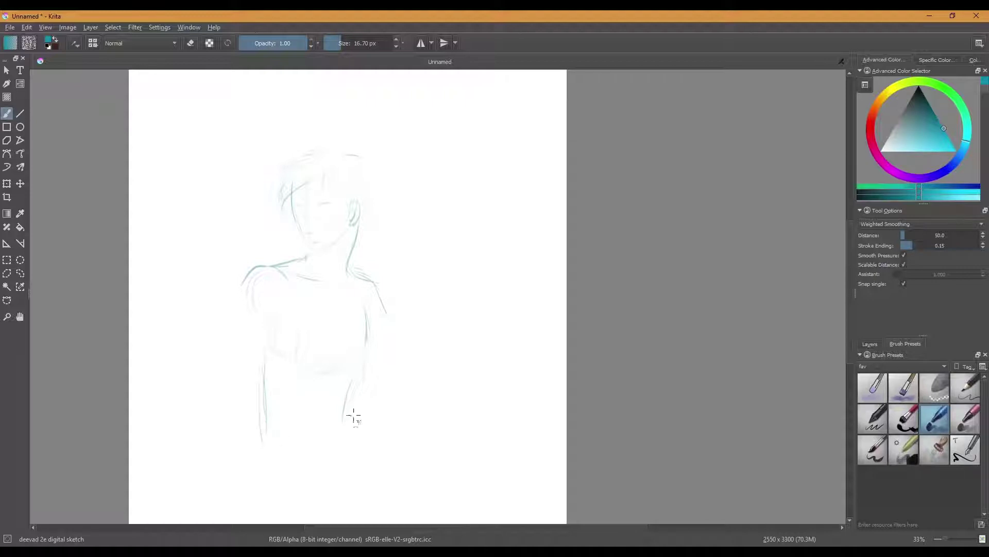
left_click_drag(352, 422, 374, 494)
left_click_drag(258, 434, 256, 512)
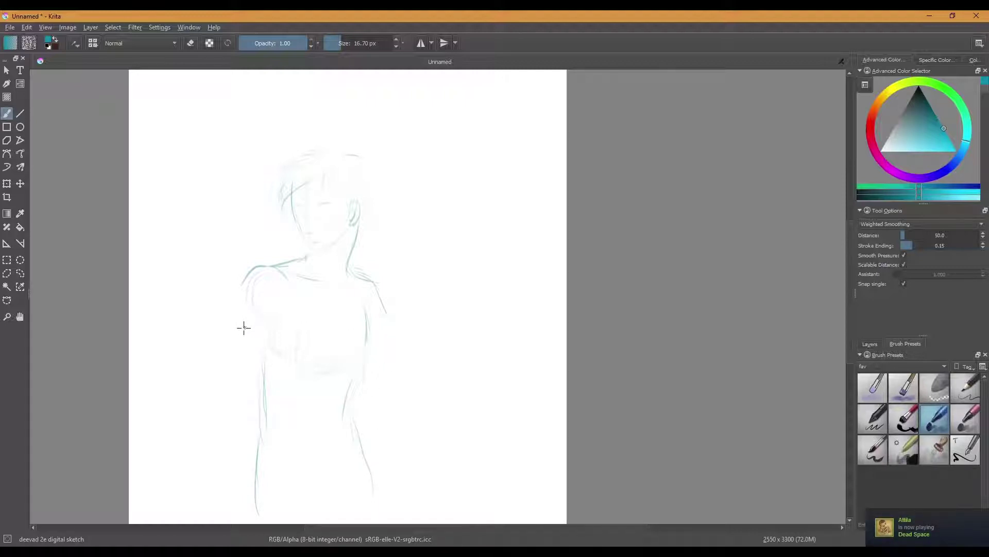
Sketch the bent arm on the left of the figure, running from the shoulder through the elbow to the hip
left_click_drag(253, 270, 224, 312)
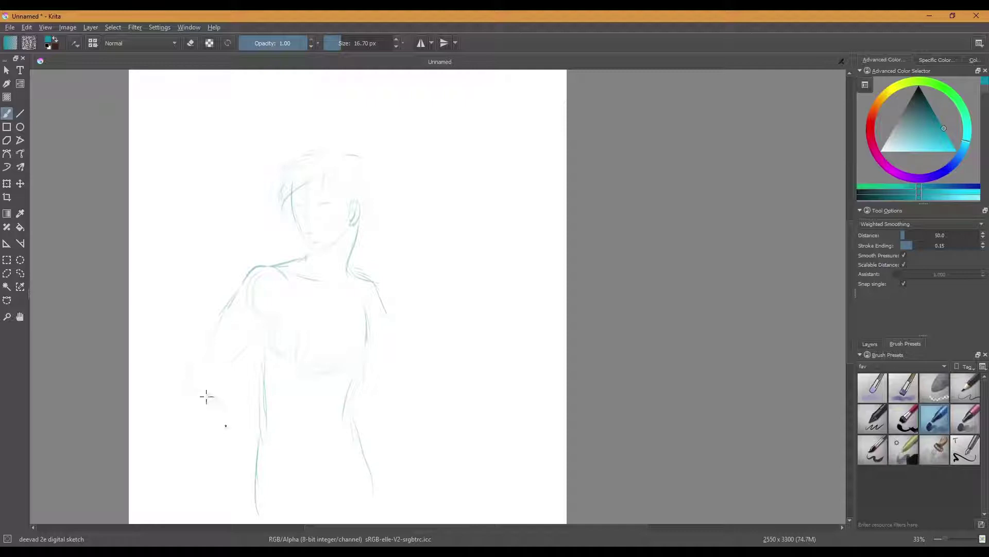
mouse_move(203, 400)
left_mouse_down()
mouse_move(250, 456)
mouse_move(227, 426)
mouse_move(240, 440)
mouse_move(239, 473)
mouse_move(245, 455)
mouse_move(236, 483)
left_mouse_up()
left_click_drag(245, 410, 256, 428)
Sketch the hand resting at the hip, with its fingers and the small shapes around it
left_click_drag(245, 470, 245, 503)
mouse_move(250, 467)
left_mouse_down()
mouse_move(235, 477)
mouse_move(249, 495)
mouse_move(261, 492)
left_mouse_up()
mouse_move(279, 465)
left_mouse_down()
mouse_move(294, 469)
mouse_move(270, 459)
mouse_move(265, 476)
left_mouse_up()
left_click_drag(264, 449, 287, 462)
mouse_move(294, 472)
left_mouse_down()
mouse_move(271, 475)
mouse_move(288, 490)
mouse_move(269, 485)
mouse_move(276, 507)
mouse_move(264, 511)
mouse_move(285, 511)
mouse_move(275, 512)
mouse_move(281, 489)
mouse_move(279, 521)
left_mouse_up()
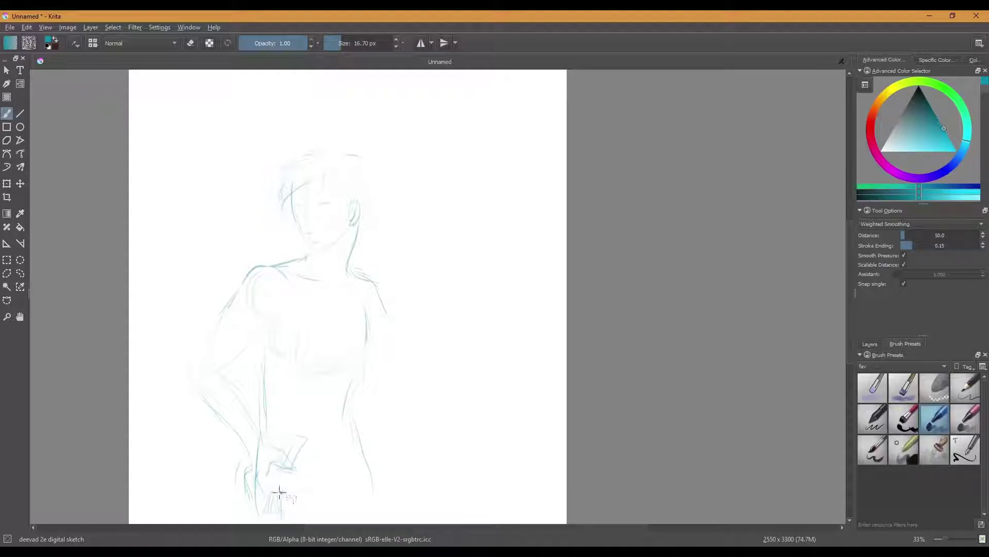
mouse_move(286, 494)
left_mouse_down()
mouse_move(304, 498)
mouse_move(289, 489)
left_mouse_up()
Sketch the opposite arm reaching outward from shoulder to wrist, and strengthen the outer hip and thigh line
left_click_drag(378, 293, 392, 331)
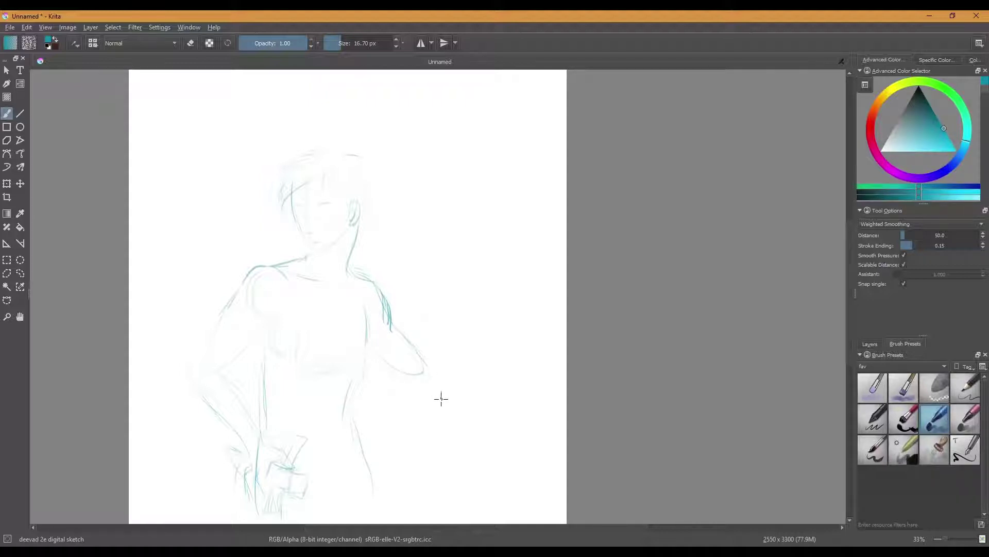
mouse_move(434, 373)
left_mouse_down()
mouse_move(471, 404)
mouse_move(449, 415)
mouse_move(486, 425)
left_mouse_up()
left_click_drag(367, 454, 387, 518)
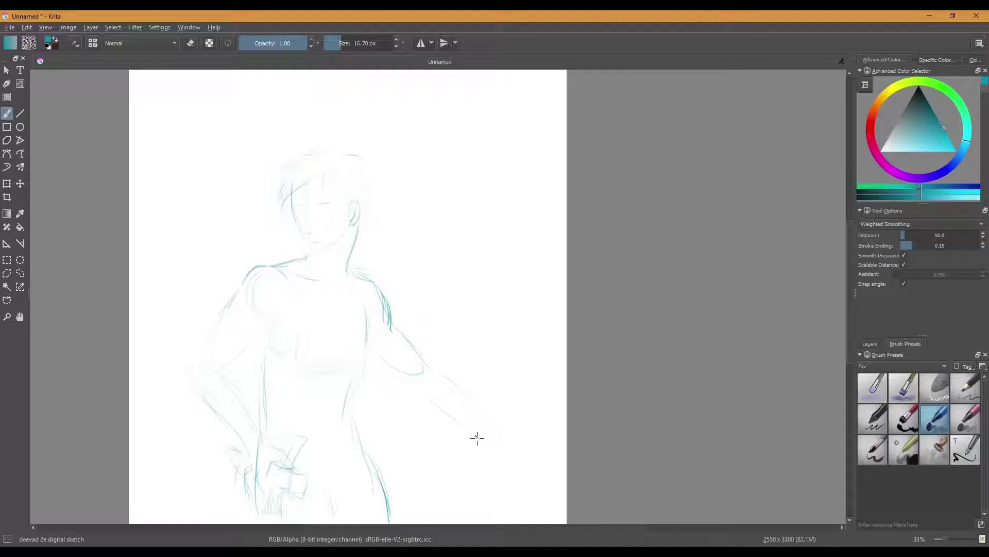
Sketch the hand with curled fingers at the end of the outstretched arm
left_click_drag(510, 425, 535, 432)
left_click_drag(539, 450, 522, 457)
left_click_drag(530, 429, 525, 430)
mouse_move(540, 438)
left_mouse_down()
mouse_move(545, 457)
mouse_move(543, 444)
left_mouse_up()
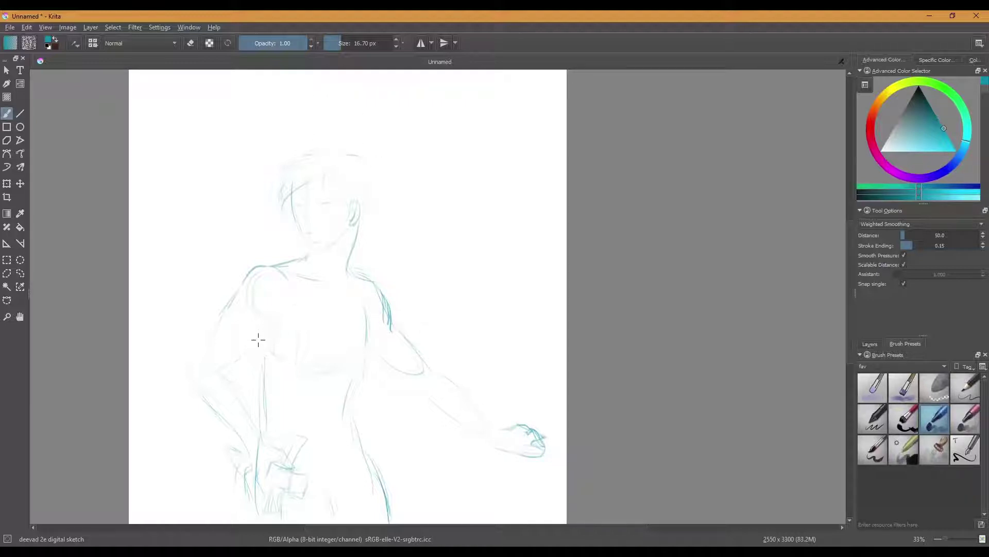
Darken the torso's side line on the bent-arm side and strengthen the opposite hip and groin crease
left_click_drag(257, 341, 268, 413)
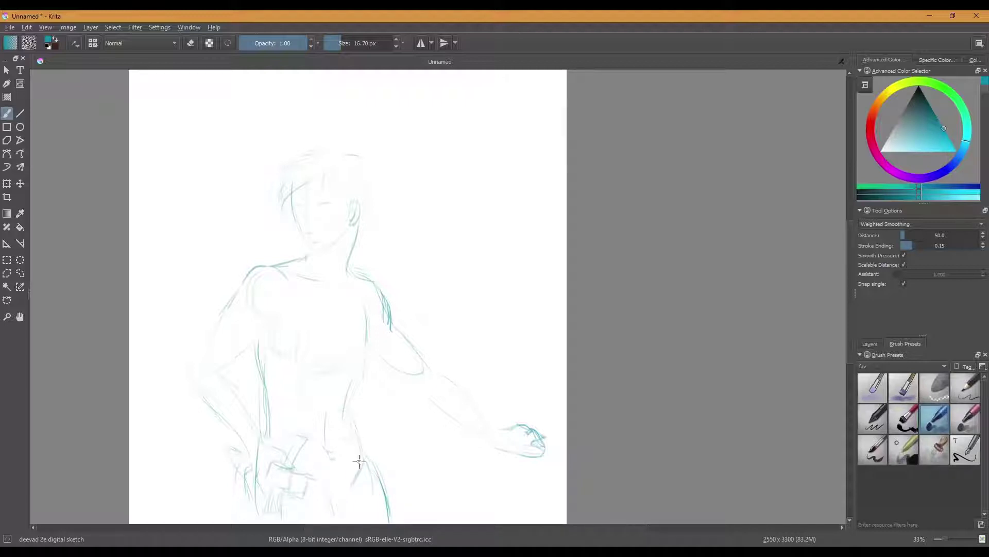
mouse_move(365, 444)
left_mouse_down()
mouse_move(355, 486)
mouse_move(390, 521)
left_mouse_up()
left_click_drag(357, 424, 363, 459)
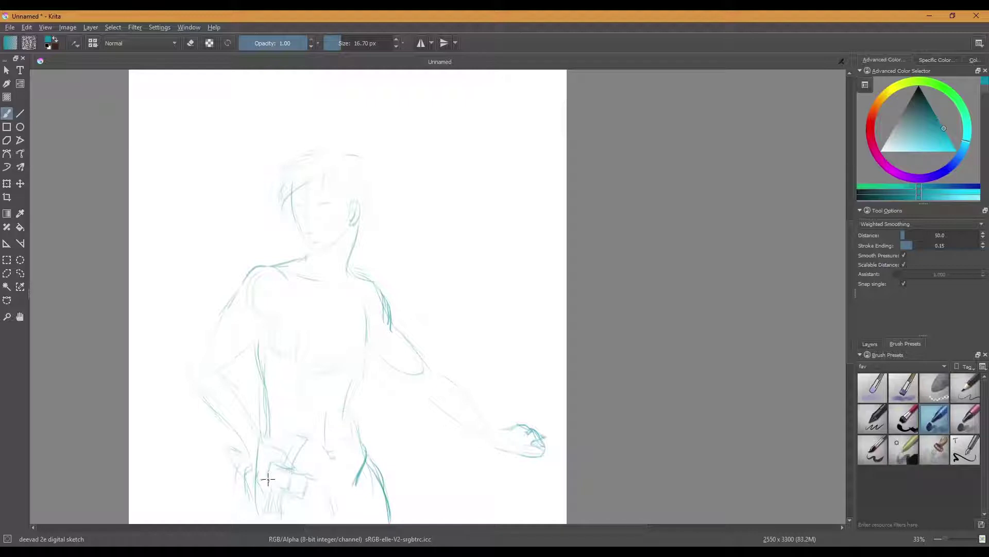
left_click_drag(255, 503, 255, 522)
Strengthen the contours of the bent arm, from the upper arm around the elbow and along the forearm
left_click_drag(267, 331, 236, 362)
mouse_move(242, 299)
left_mouse_down()
mouse_move(183, 370)
mouse_move(252, 459)
left_mouse_up()
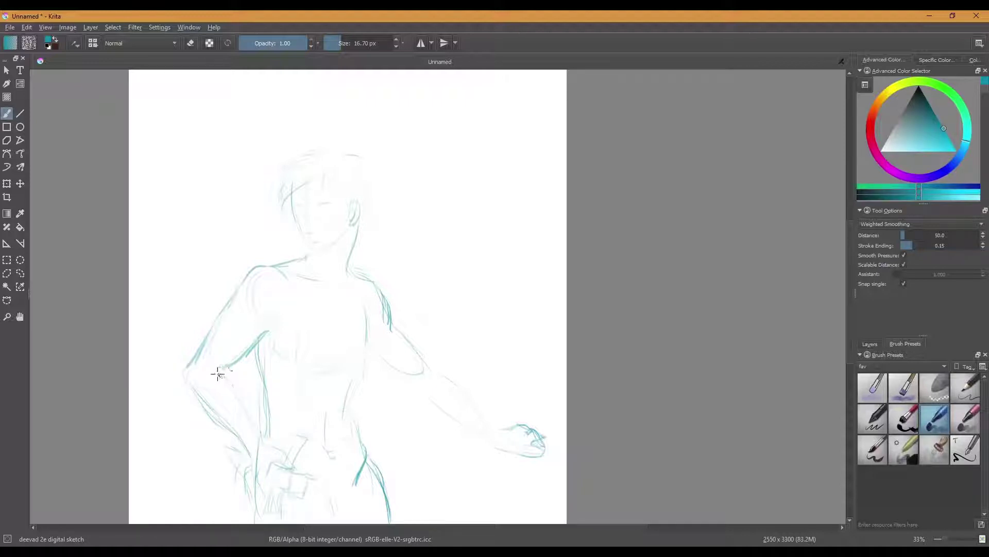
mouse_move(204, 374)
left_mouse_down()
mouse_move(230, 381)
mouse_move(227, 364)
mouse_move(230, 375)
mouse_move(221, 374)
mouse_move(252, 418)
left_mouse_up()
left_click_drag(236, 382, 267, 434)
left_click_drag(187, 370, 244, 452)
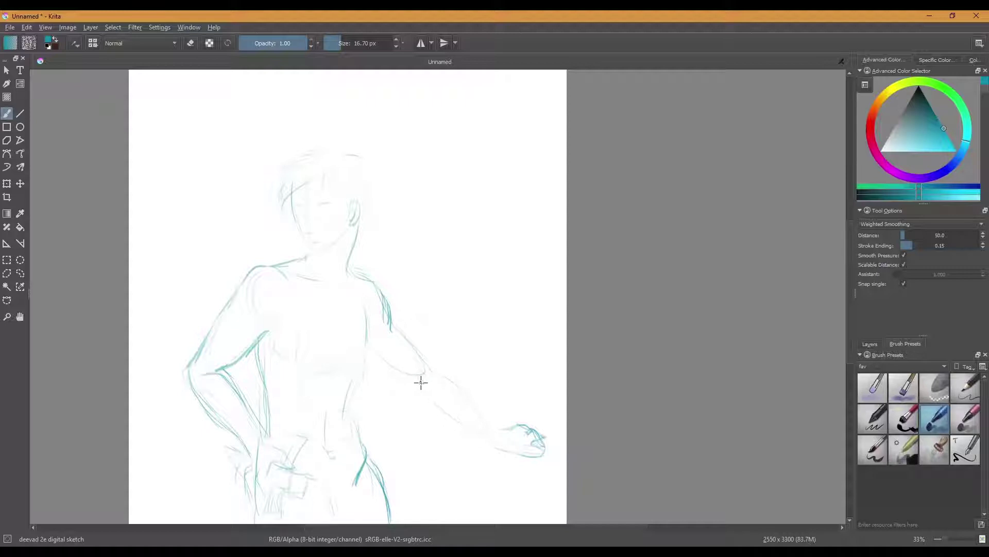
Strengthen the upper and lower contours of the outstretched arm and rework the edge of its hand
left_click_drag(377, 362, 420, 385)
left_click_drag(401, 331, 498, 427)
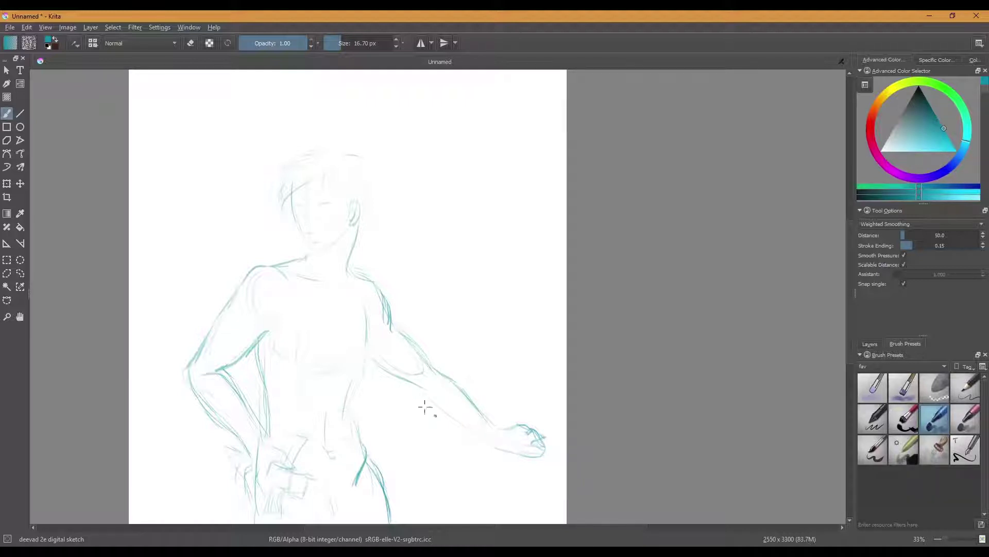
mouse_move(426, 399)
left_mouse_down()
mouse_move(516, 456)
mouse_move(547, 440)
mouse_move(536, 457)
mouse_move(542, 447)
mouse_move(525, 455)
left_mouse_up()
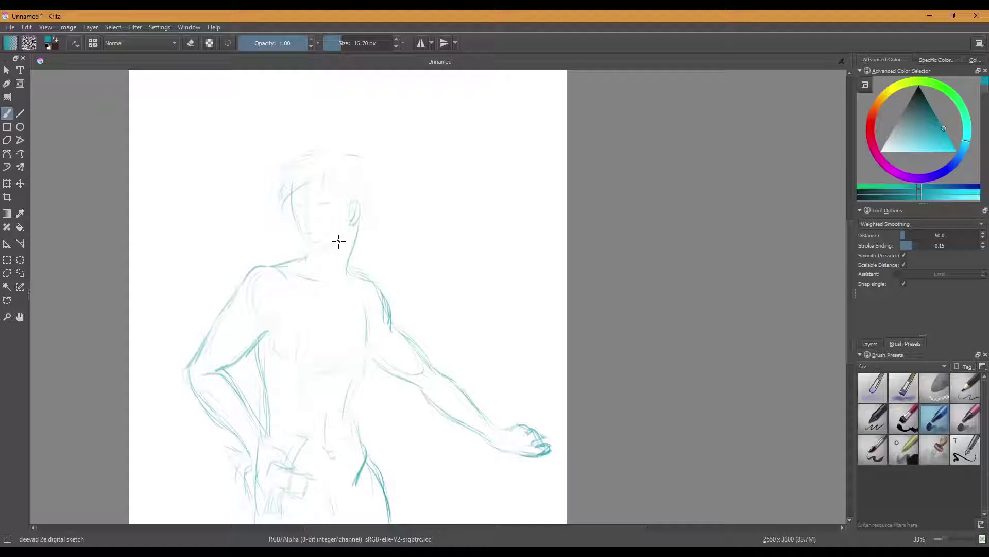
Define the lower edge of the chest and the side of the ribcage beside the outstretched arm
scroll(339, 241, "up", 1)
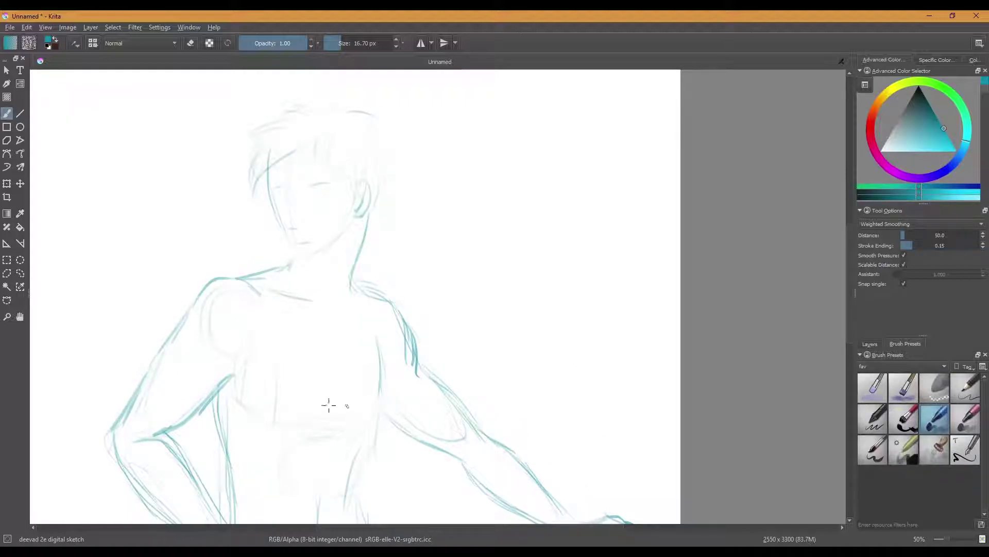
left_click_drag(267, 423, 373, 437)
left_click_drag(383, 364, 385, 434)
mouse_move(389, 371)
left_mouse_down()
mouse_move(383, 430)
mouse_move(361, 439)
left_mouse_up()
left_click_drag(344, 396, 342, 407)
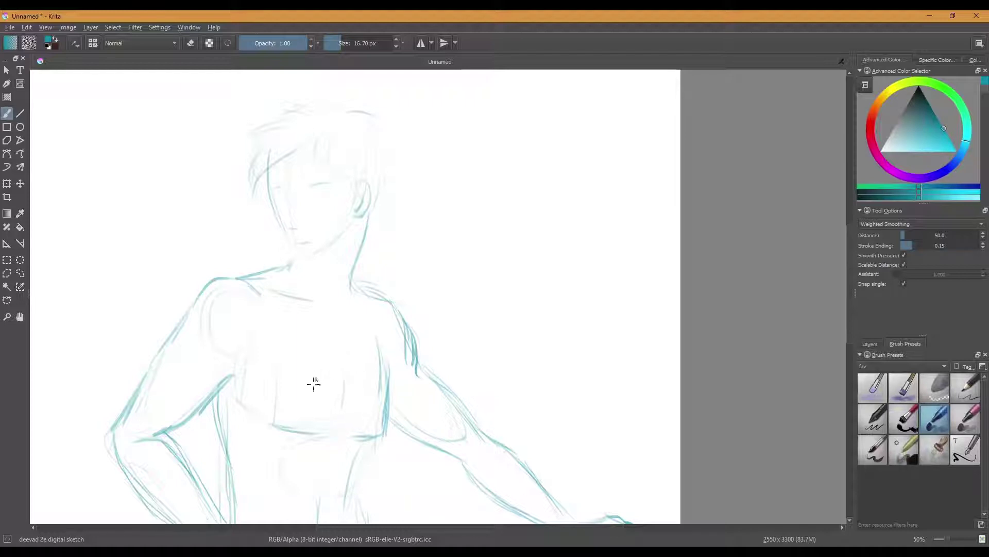
mouse_move(275, 400)
left_mouse_down()
mouse_move(261, 424)
mouse_move(252, 408)
mouse_move(258, 422)
mouse_move(282, 430)
left_mouse_up()
Redraw the side of the face, the chin and jawline, and add neck and collarbone lines
mouse_move(267, 169)
left_mouse_down()
mouse_move(270, 204)
mouse_move(266, 161)
left_mouse_up()
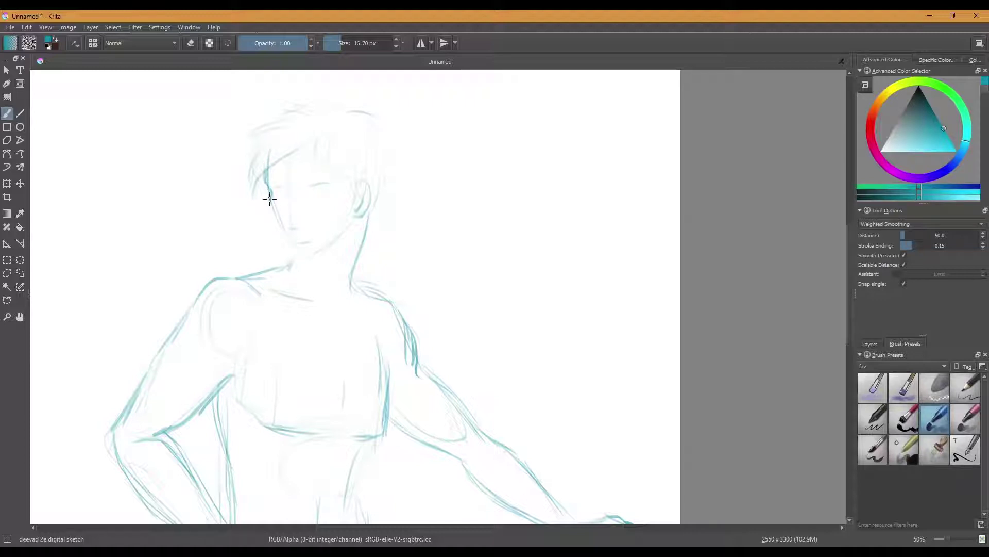
mouse_move(269, 195)
left_mouse_down()
mouse_move(273, 224)
mouse_move(305, 258)
left_mouse_up()
left_click_drag(318, 255, 345, 234)
key("ctrl+z")
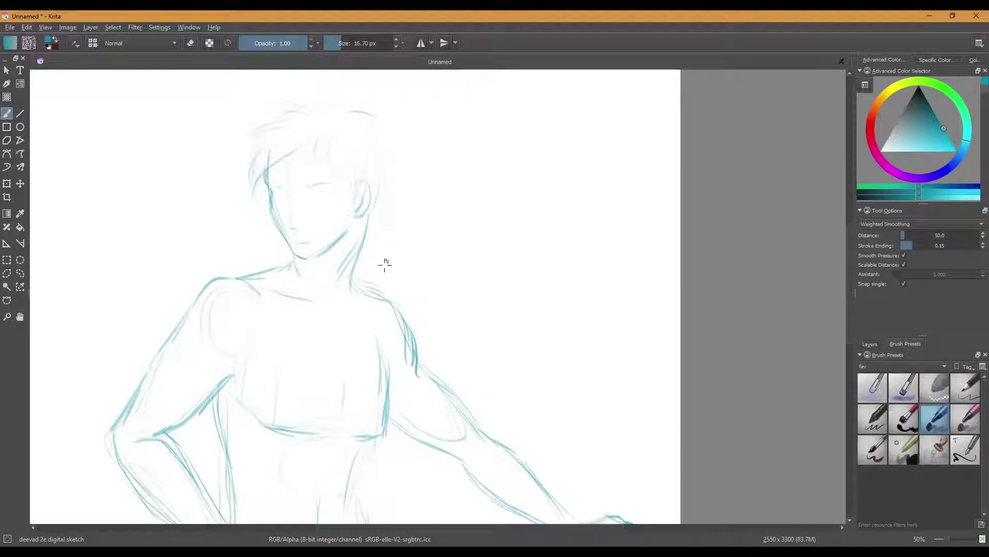
left_click_drag(346, 306, 380, 303)
Mark the upper eyelid line, reduce the brush size to 11.47 px and draw the bridge and tip of the nose
left_click_drag(306, 183, 326, 183)
scroll(311, 262, "up", 1)
scroll(358, 185, "up", 1)
left_click_drag(357, 186, 404, 278)
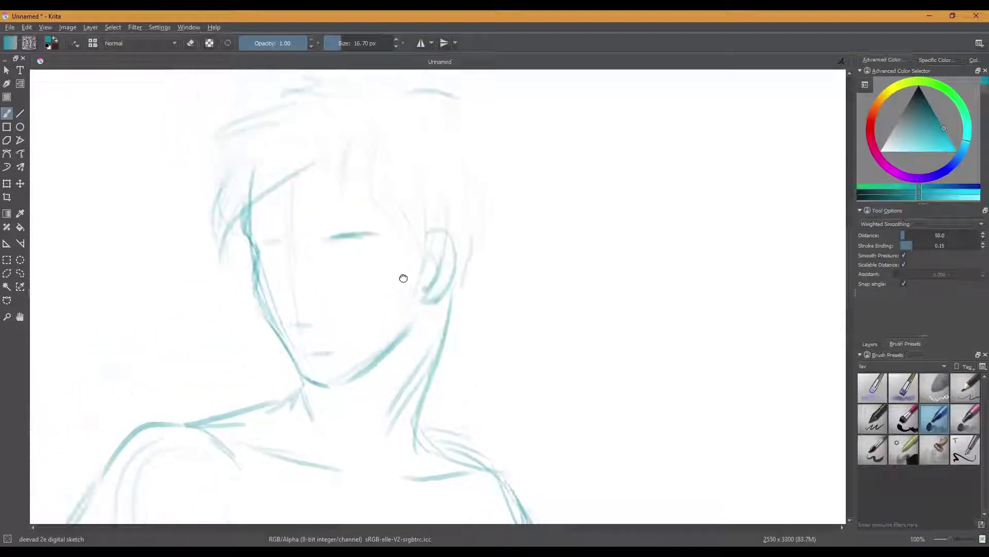
left_click(339, 45)
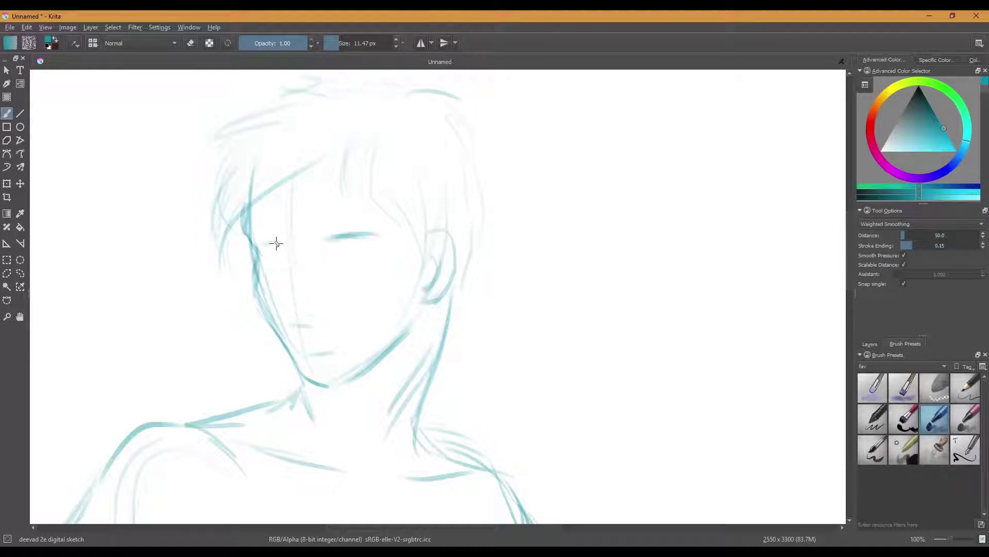
left_click_drag(348, 236, 326, 245)
key("ctrl+z")
mouse_move(292, 322)
left_mouse_down()
mouse_move(273, 315)
mouse_move(281, 292)
left_mouse_up()
left_click_drag(302, 323, 312, 321)
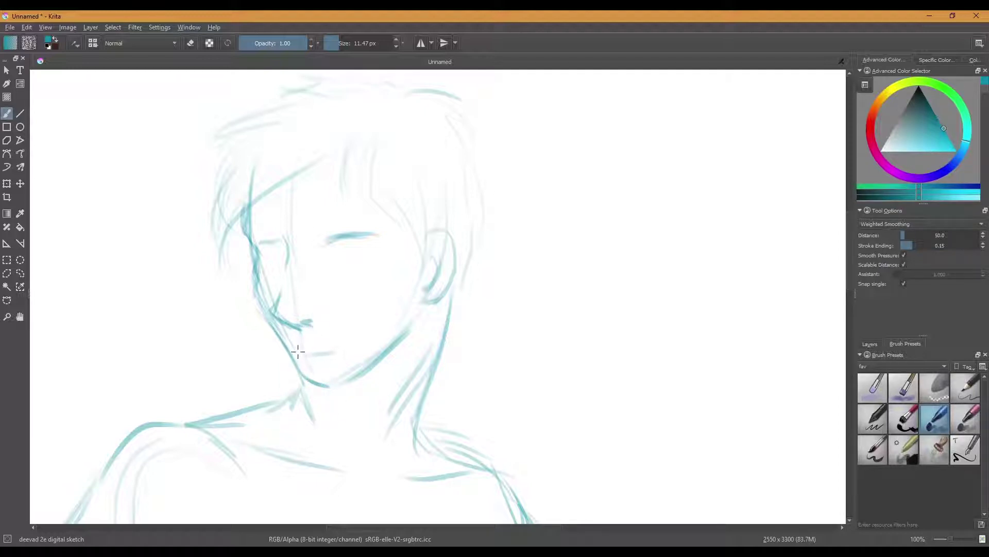
Draw the mouth with the shadow under the lower lip, and darken the chin and jawline
left_click_drag(301, 351, 363, 345)
left_click_drag(298, 354, 308, 353)
left_click_drag(332, 350, 359, 344)
mouse_move(307, 335)
left_mouse_down()
mouse_move(302, 348)
mouse_move(346, 343)
left_mouse_up()
left_click_drag(308, 364, 323, 367)
mouse_move(296, 372)
left_mouse_down()
mouse_move(347, 390)
mouse_move(337, 385)
mouse_move(382, 358)
left_mouse_up()
left_click_drag(344, 387, 403, 345)
left_click_drag(365, 373, 413, 330)
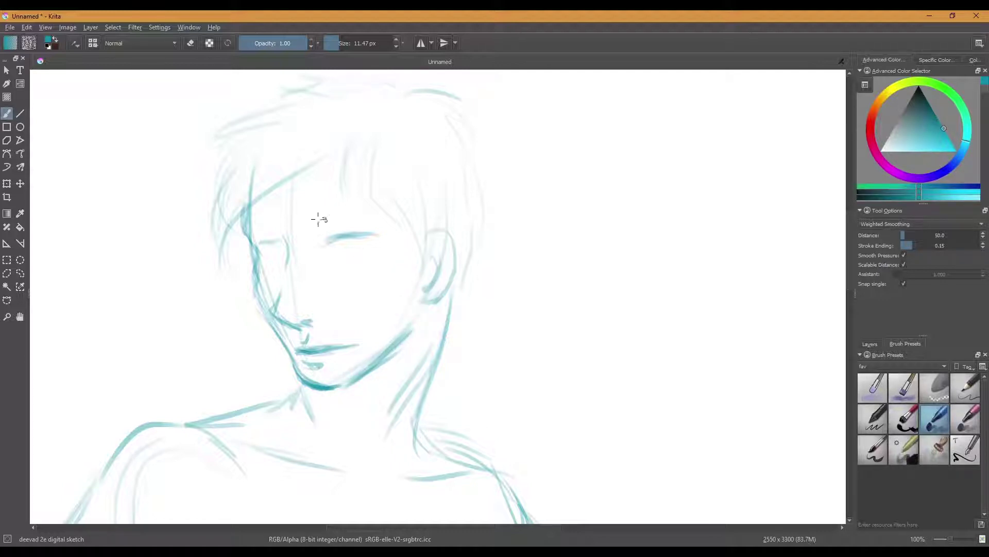
Draw both eyes with lids and irises, add the eyebrows, and darken the contour of the far cheek
mouse_move(331, 242)
left_mouse_down()
mouse_move(360, 245)
mouse_move(332, 252)
mouse_move(365, 255)
mouse_move(375, 243)
mouse_move(361, 234)
mouse_move(388, 236)
left_mouse_up()
mouse_move(260, 240)
left_mouse_down()
mouse_move(278, 243)
mouse_move(265, 240)
mouse_move(266, 256)
left_mouse_up()
mouse_move(256, 242)
left_mouse_down()
mouse_move(268, 258)
mouse_move(277, 249)
left_mouse_up()
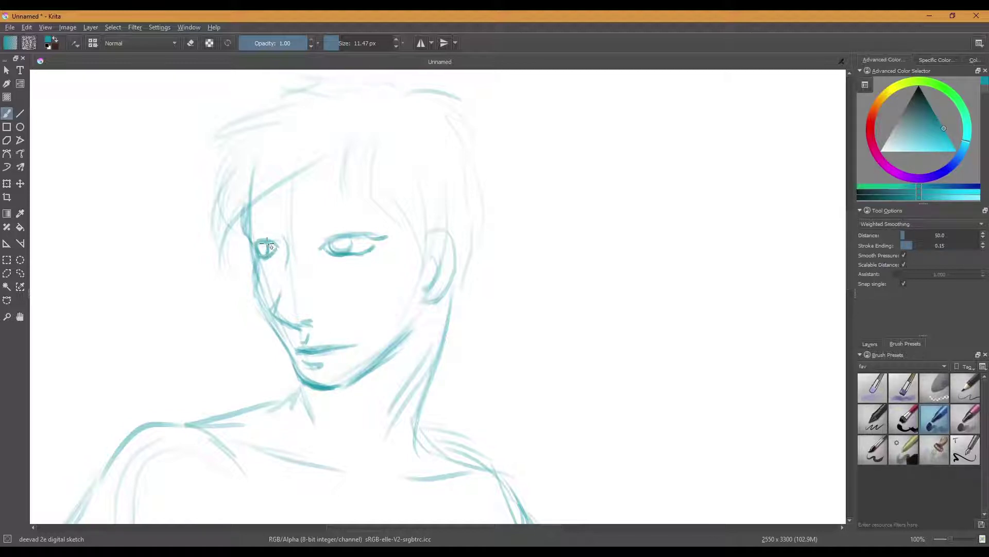
key("ctrl+z")
left_click_drag(368, 224, 344, 222)
mouse_move(286, 223)
left_mouse_down()
mouse_move(244, 238)
mouse_move(260, 252)
mouse_move(284, 221)
mouse_move(245, 230)
mouse_move(266, 246)
mouse_move(308, 227)
mouse_move(277, 218)
mouse_move(246, 231)
mouse_move(265, 245)
mouse_move(353, 227)
mouse_move(352, 215)
mouse_move(336, 211)
mouse_move(356, 215)
mouse_move(306, 219)
mouse_move(334, 207)
mouse_move(372, 217)
mouse_move(319, 220)
mouse_move(337, 210)
mouse_move(377, 218)
mouse_move(244, 231)
left_mouse_up()
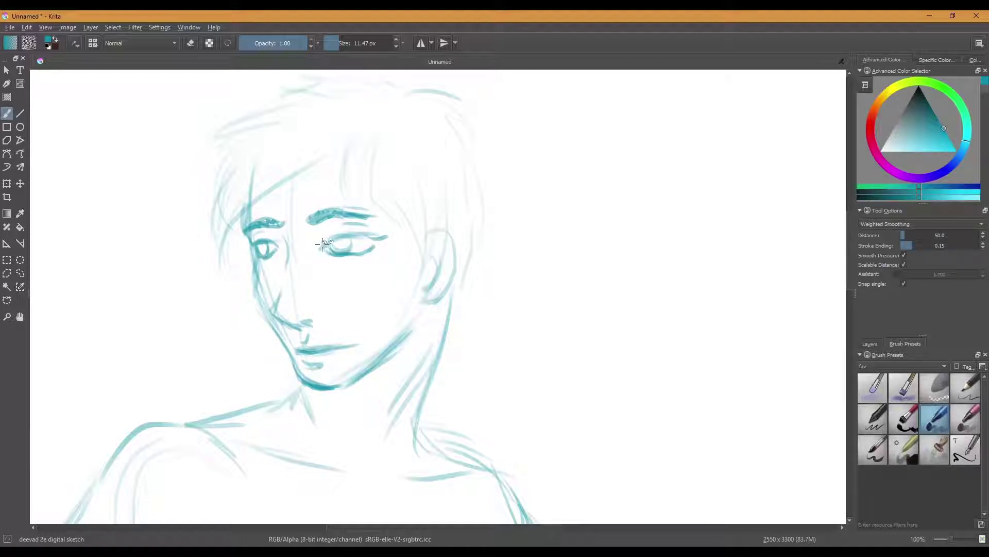
left_click_drag(319, 246, 363, 258)
mouse_move(253, 259)
left_mouse_down()
mouse_move(252, 290)
mouse_move(284, 347)
left_mouse_up()
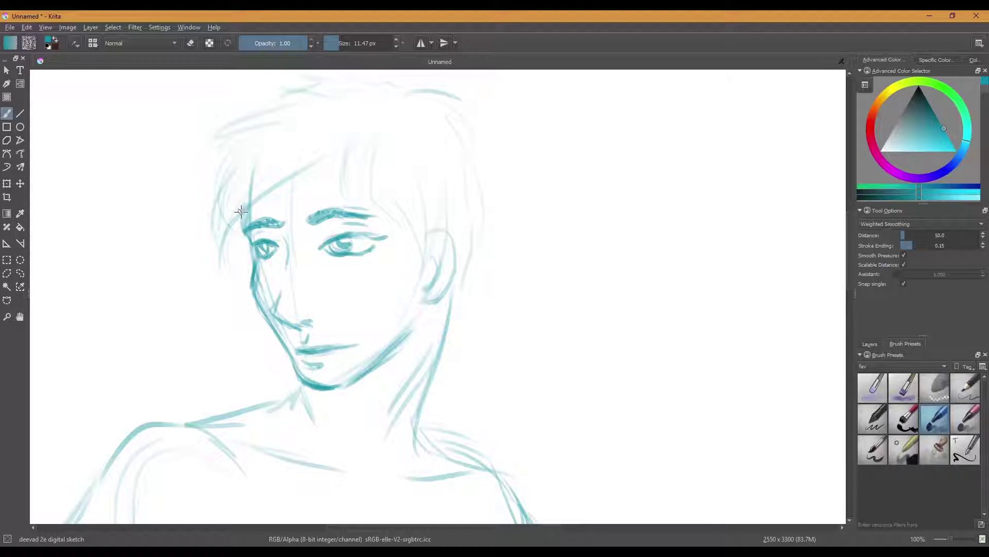
Draw the sweeping fringe line and the outer contour of the hair around the head down to the nape
left_click_drag(245, 209, 247, 240)
mouse_move(340, 146)
left_mouse_down()
mouse_move(234, 257)
mouse_move(230, 282)
left_mouse_up()
mouse_move(236, 213)
left_mouse_down()
mouse_move(217, 233)
mouse_move(229, 194)
mouse_move(207, 237)
left_mouse_up()
mouse_move(229, 164)
left_mouse_down()
mouse_move(205, 237)
mouse_move(214, 186)
left_mouse_up()
mouse_move(256, 138)
left_mouse_down()
mouse_move(201, 141)
mouse_move(229, 136)
mouse_move(216, 142)
mouse_move(244, 111)
mouse_move(281, 111)
mouse_move(241, 117)
mouse_move(313, 97)
mouse_move(292, 89)
mouse_move(320, 88)
mouse_move(304, 85)
mouse_move(377, 82)
mouse_move(347, 79)
mouse_move(379, 80)
mouse_move(367, 69)
mouse_move(456, 89)
mouse_move(446, 82)
mouse_move(478, 104)
mouse_move(433, 93)
mouse_move(472, 132)
mouse_move(471, 117)
mouse_move(461, 112)
mouse_move(496, 201)
mouse_move(485, 169)
mouse_move(485, 209)
mouse_move(438, 335)
left_mouse_up()
left_click_drag(444, 293, 444, 371)
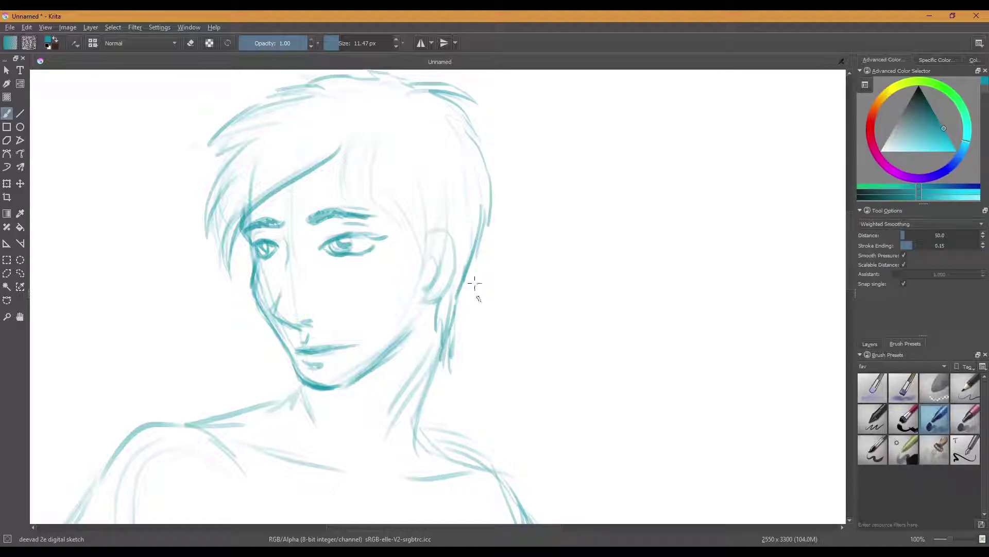
Add fringe strands, locks of hair over the ear and a pointed lock beside the far cheek
left_click_drag(341, 147, 361, 201)
mouse_move(362, 130)
left_mouse_down()
mouse_move(360, 199)
mouse_move(376, 209)
left_mouse_up()
mouse_move(370, 149)
left_mouse_down()
mouse_move(381, 202)
mouse_move(427, 273)
left_mouse_up()
mouse_move(386, 196)
left_mouse_down()
mouse_move(420, 269)
mouse_move(419, 252)
mouse_move(407, 315)
left_mouse_up()
left_click_drag(429, 242, 400, 322)
mouse_move(441, 215)
left_mouse_down()
mouse_move(423, 291)
mouse_move(445, 265)
mouse_move(436, 317)
left_mouse_up()
left_click_drag(451, 265, 445, 340)
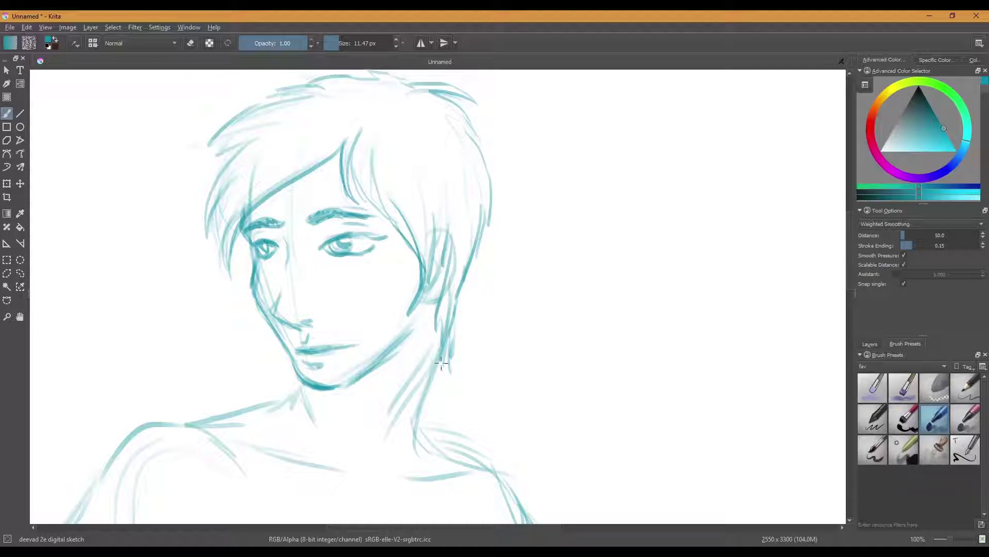
left_click_drag(449, 186, 434, 255)
left_click_drag(449, 205, 446, 350)
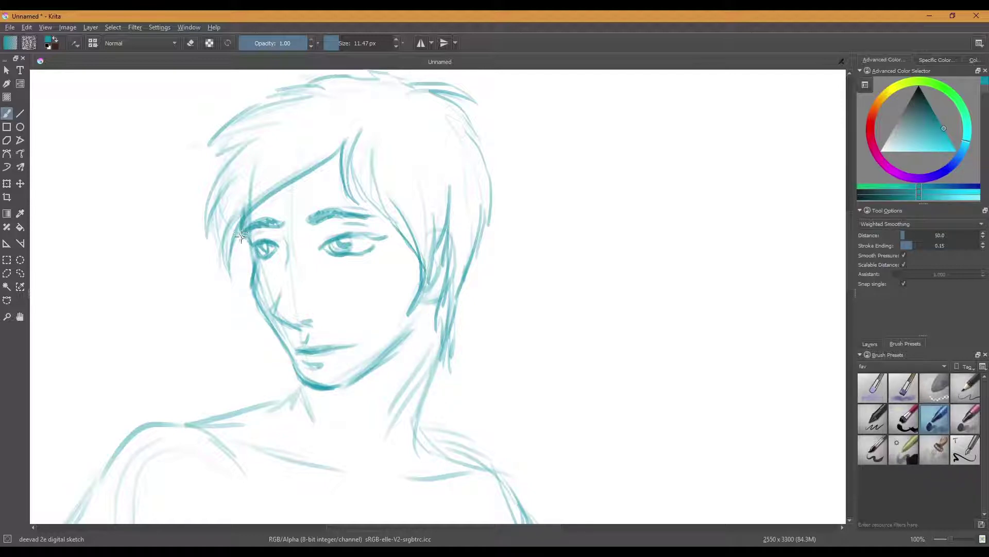
mouse_move(248, 250)
left_mouse_down()
mouse_move(226, 298)
mouse_move(244, 288)
mouse_move(235, 296)
mouse_move(245, 251)
mouse_move(225, 308)
left_mouse_up()
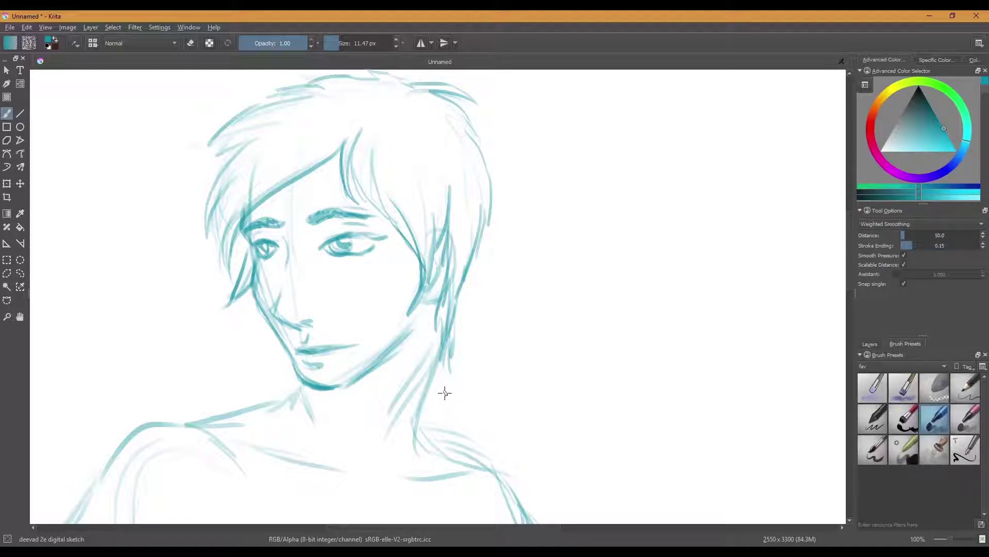
Set the brush size to 16.70 px and sketch the outer and inner thigh lines and the groin below the hips
scroll(439, 399, "down", 1)
left_click_drag(419, 387, 431, 206)
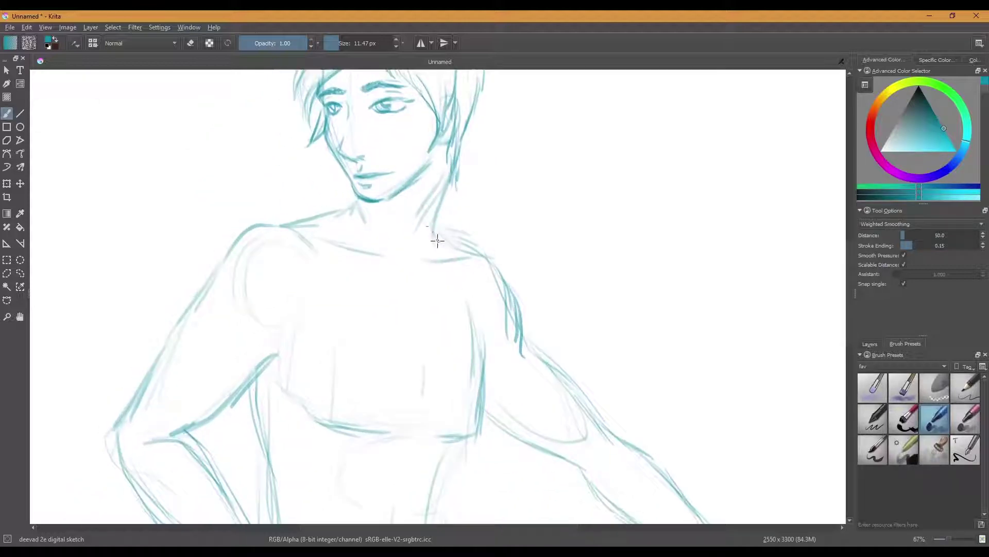
scroll(495, 305, "down", 1)
left_click_drag(555, 345, 450, 219)
scroll(445, 221, "down", 1)
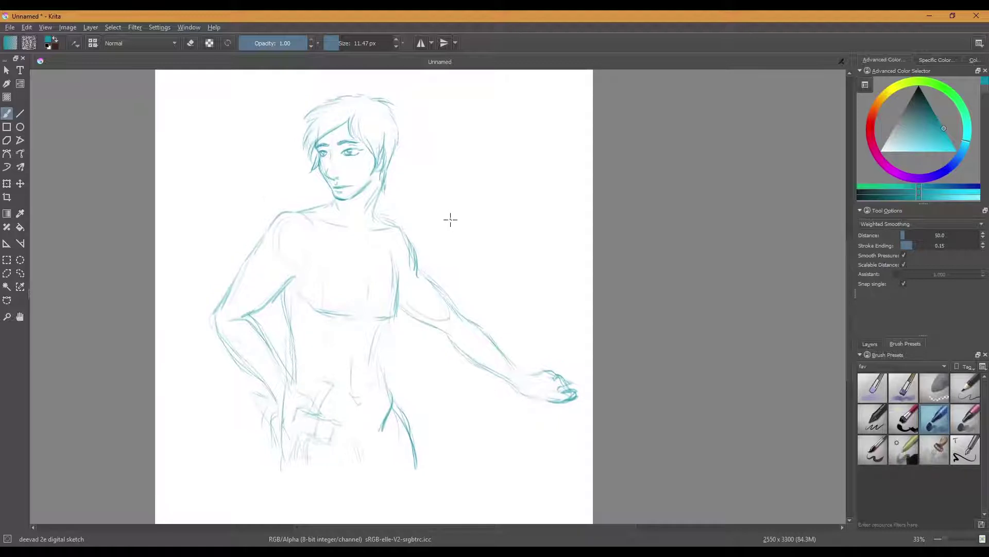
left_click(341, 40)
left_click_drag(279, 455, 294, 521)
left_click_drag(370, 486, 375, 513)
left_click_drag(409, 439, 406, 514)
left_click_drag(394, 409, 405, 496)
mouse_move(411, 459)
left_mouse_down()
mouse_move(404, 522)
mouse_move(406, 513)
left_mouse_up()
mouse_move(279, 470)
left_mouse_down()
mouse_move(296, 523)
mouse_move(289, 507)
left_mouse_up()
left_click_drag(351, 448, 384, 510)
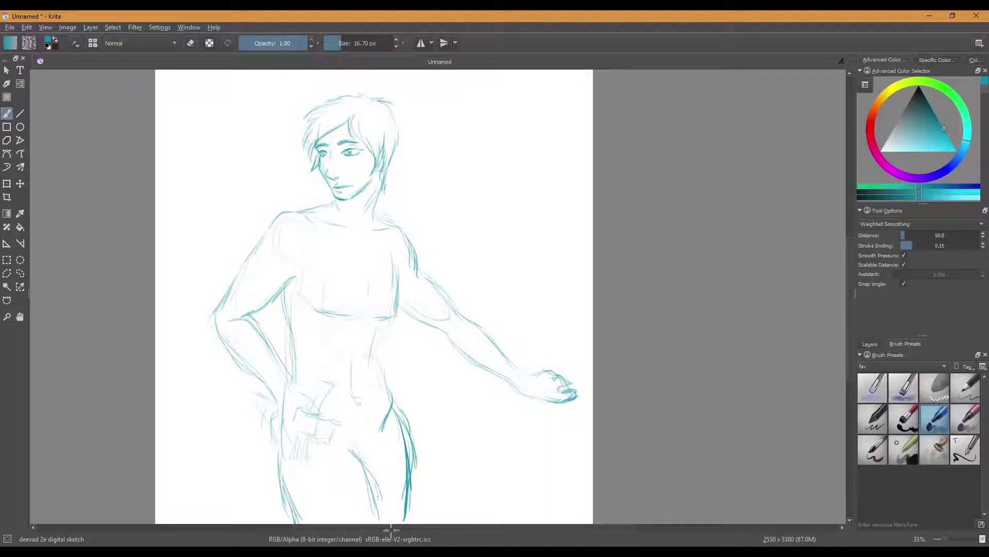
left_click_drag(378, 423, 379, 472)
mouse_move(379, 455)
left_mouse_down()
mouse_move(368, 479)
mouse_move(382, 516)
mouse_move(370, 485)
left_mouse_up()
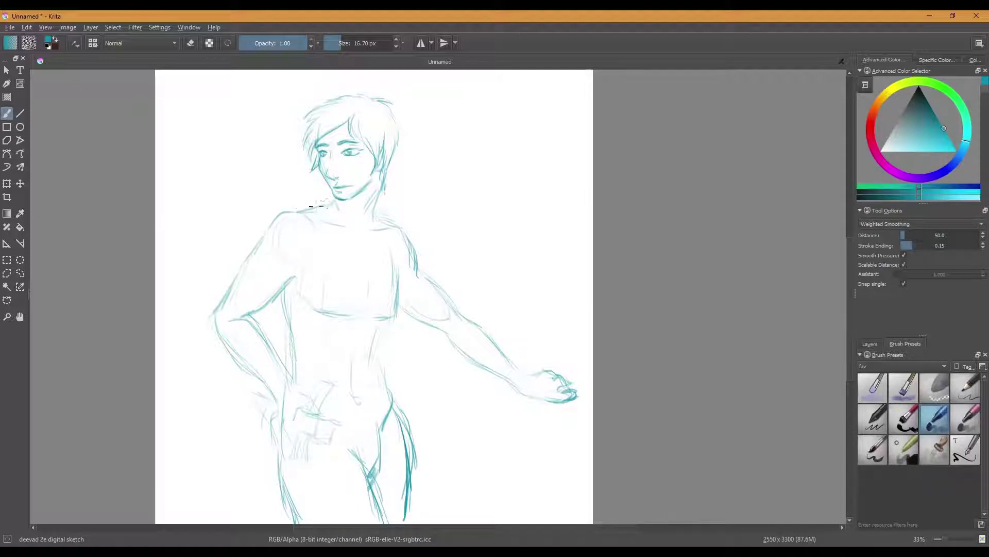
Darken the shoulder contours and add hatching beside the armpit and down the side of the torso
mouse_move(296, 212)
left_mouse_down()
mouse_move(382, 206)
mouse_move(376, 215)
mouse_move(415, 269)
left_mouse_up()
mouse_move(291, 210)
left_mouse_down()
mouse_move(265, 236)
mouse_move(281, 219)
mouse_move(304, 219)
mouse_move(295, 215)
mouse_move(308, 268)
mouse_move(268, 227)
mouse_move(256, 250)
left_mouse_up()
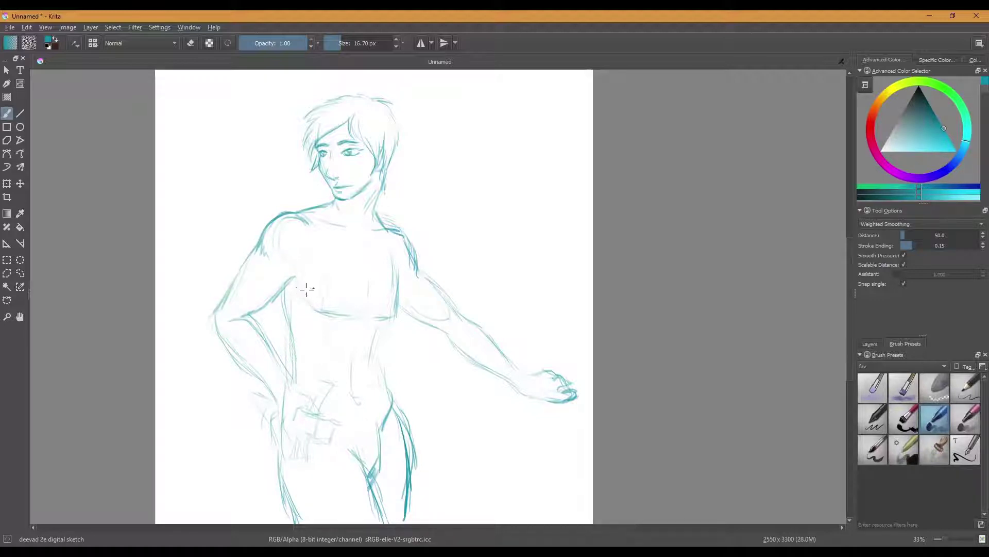
mouse_move(289, 295)
left_mouse_down()
mouse_move(306, 287)
mouse_move(314, 298)
left_mouse_up()
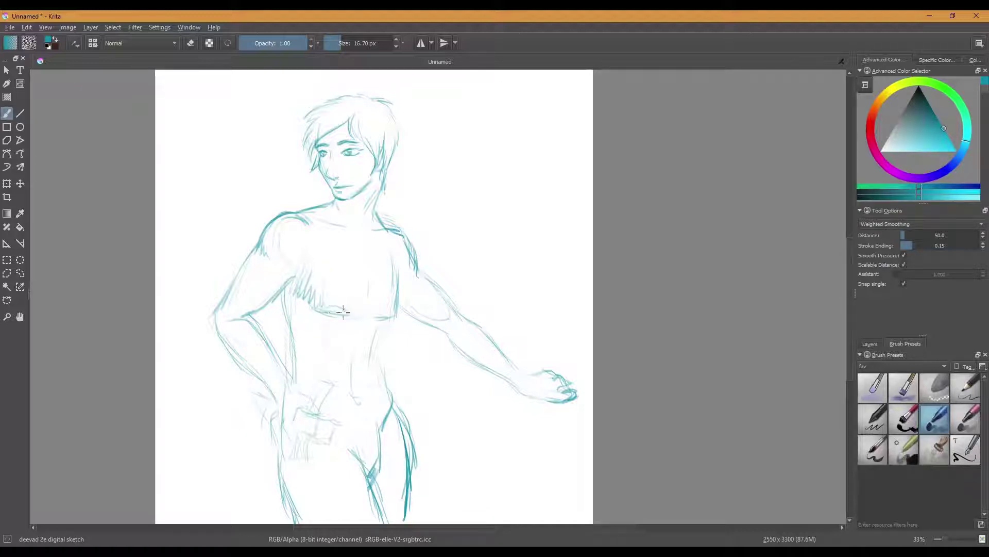
left_click_drag(294, 292, 295, 379)
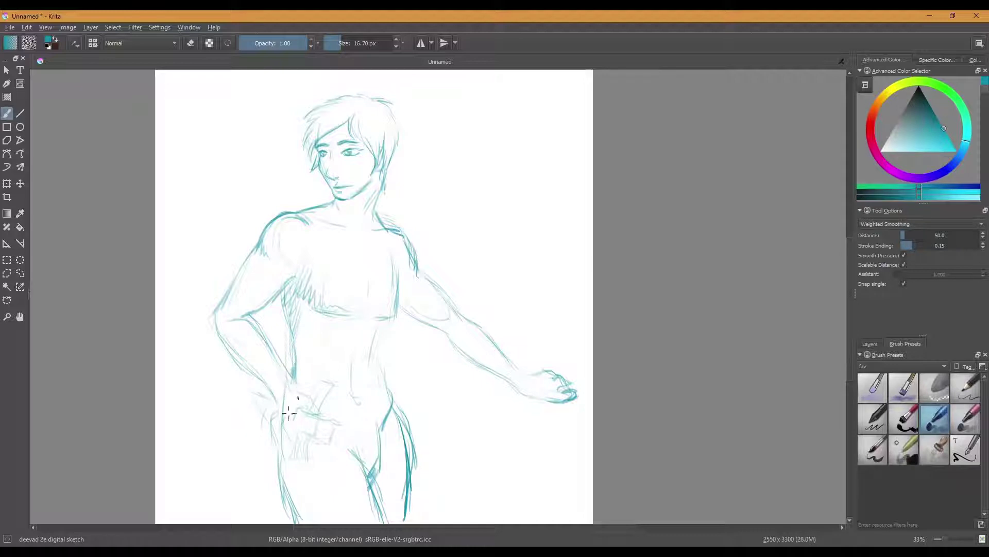
Redraw the bent arm's forearm in darker lines down to the wrist at the hip, undoing unwanted strokes
mouse_move(219, 341)
left_mouse_down()
mouse_move(265, 387)
mouse_move(278, 407)
mouse_move(270, 416)
mouse_move(292, 418)
mouse_move(282, 428)
mouse_move(282, 419)
left_mouse_up()
key("ctrl+z")
key("ctrl+z")
key("ctrl+z")
left_click_drag(292, 380, 286, 362)
left_click_drag(278, 366, 306, 393)
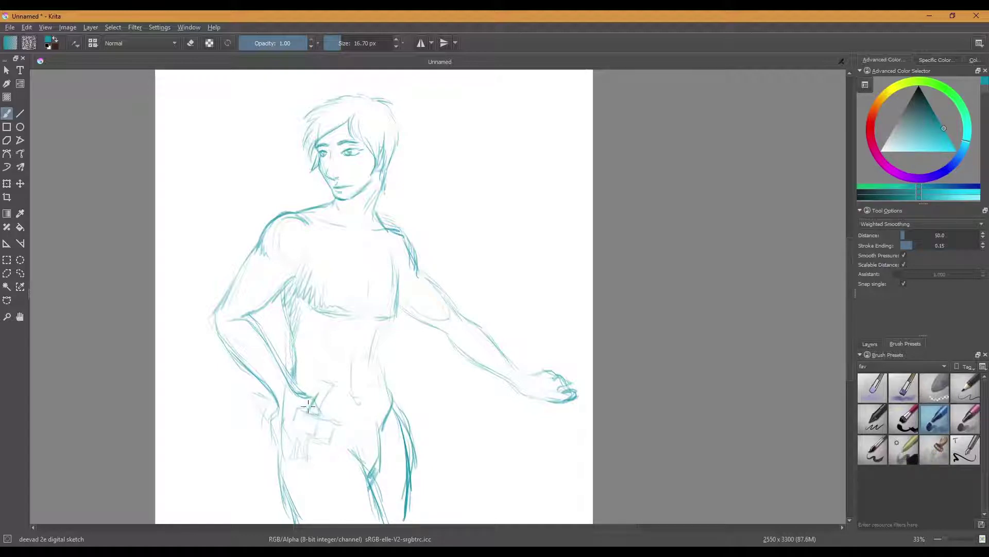
Define the hand at the hip with its fingers and the blocky shapes beside it, and rework the wrist edge
mouse_move(334, 391)
left_mouse_down()
mouse_move(312, 415)
mouse_move(326, 421)
mouse_move(313, 422)
mouse_move(311, 438)
mouse_move(334, 418)
mouse_move(329, 433)
mouse_move(325, 418)
mouse_move(304, 428)
mouse_move(298, 433)
mouse_move(317, 446)
mouse_move(295, 433)
mouse_move(291, 451)
mouse_move(293, 430)
mouse_move(273, 450)
mouse_move(287, 450)
left_mouse_up()
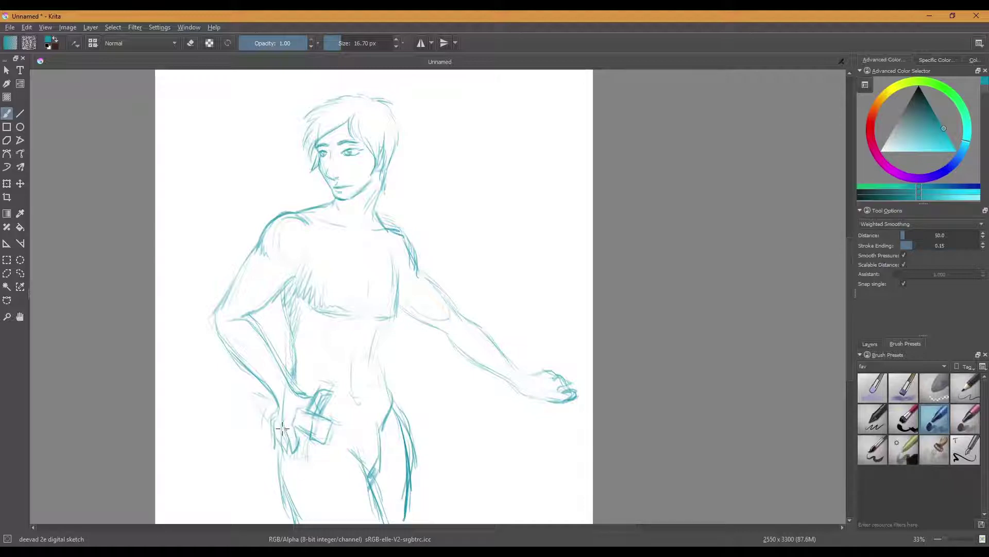
mouse_move(272, 434)
left_mouse_down()
mouse_move(282, 456)
mouse_move(294, 446)
left_mouse_up()
left_click_drag(253, 393, 272, 408)
left_click_drag(234, 372, 258, 396)
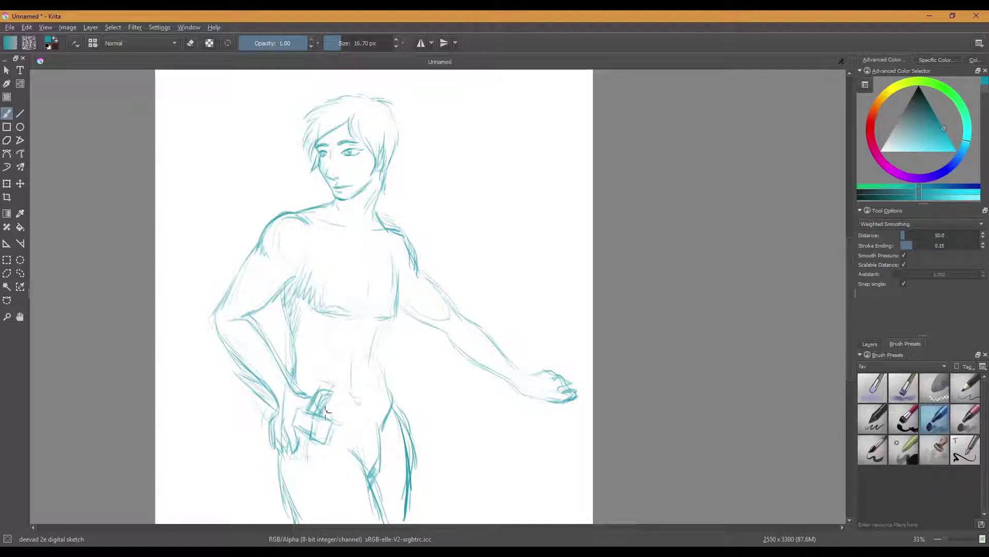
Draw a slanted belt across the waist to the opposite hip and add abdominal muscle lines
mouse_move(326, 407)
left_mouse_down()
mouse_move(387, 370)
mouse_move(392, 378)
mouse_move(340, 420)
mouse_move(408, 380)
left_mouse_up()
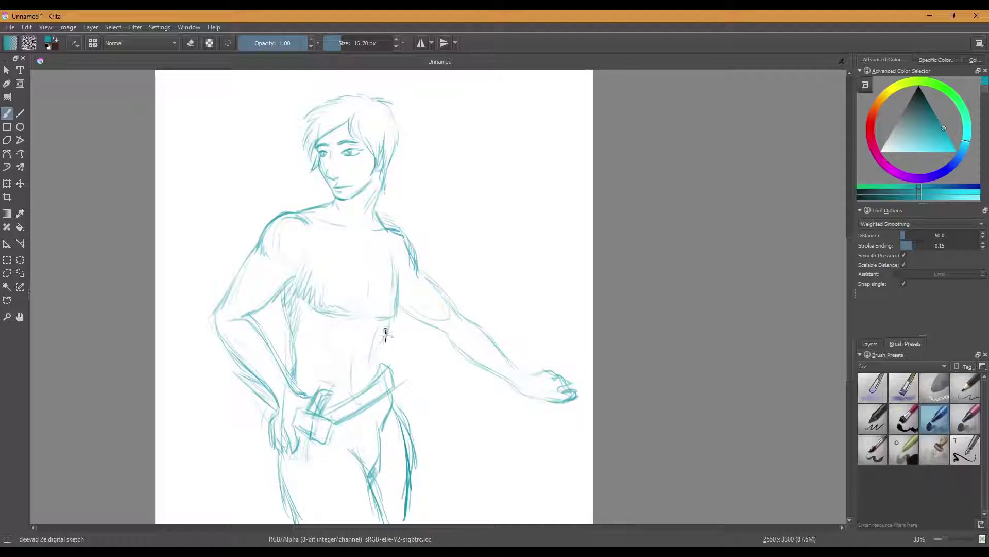
left_click_drag(382, 347, 375, 367)
left_click_drag(329, 333, 342, 350)
Choose the thin eraser preset, enlarge it to 225.89 px and erase the hand of the outstretched arm
left_click(934, 388)
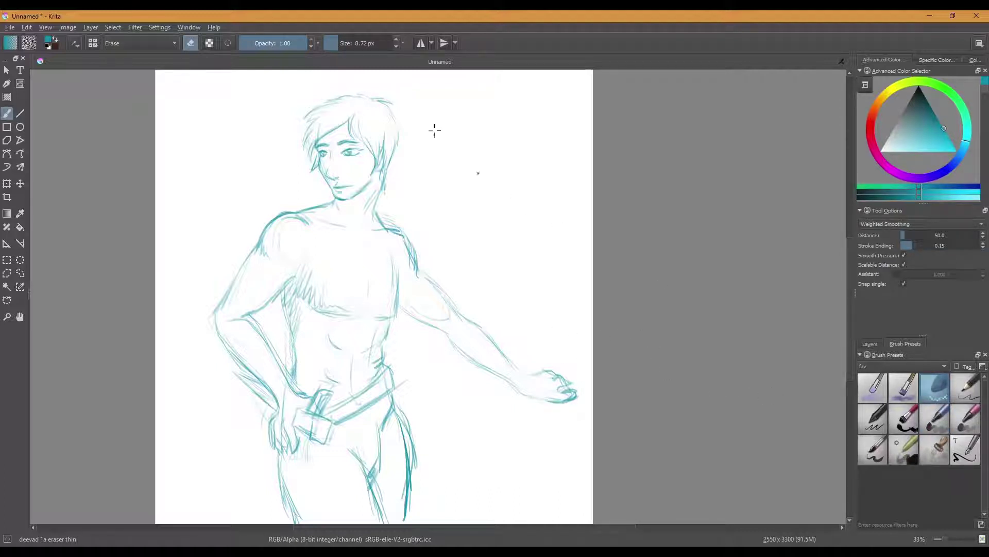
left_click_drag(359, 43, 364, 42)
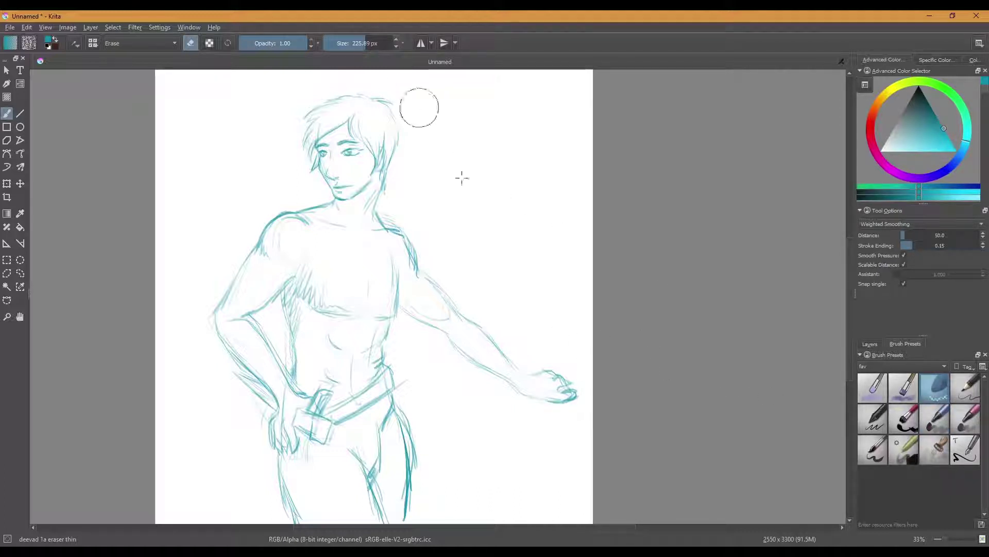
mouse_move(545, 404)
left_mouse_down()
mouse_move(578, 374)
mouse_move(569, 398)
mouse_move(558, 379)
left_mouse_up()
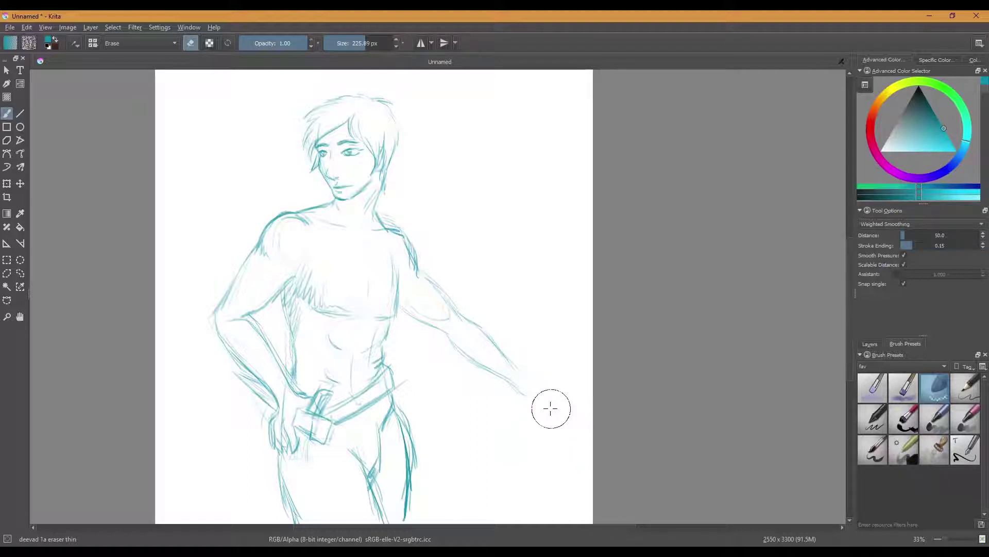
Switch back to the digital sketch brush and draw the outstretched arm's open hand with its fingers
key("slash")
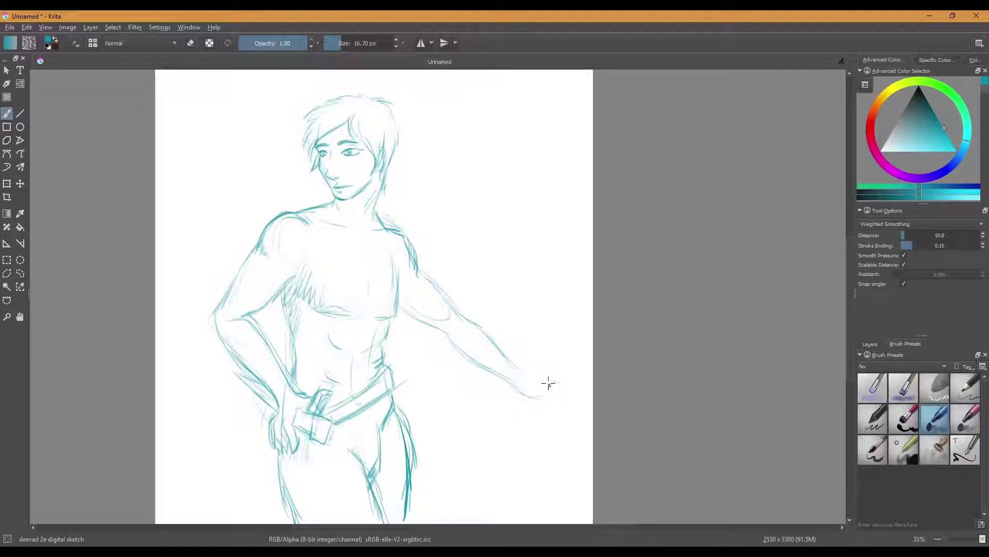
left_click_drag(539, 378, 531, 379)
mouse_move(567, 385)
left_mouse_down()
mouse_move(547, 398)
mouse_move(556, 398)
mouse_move(535, 378)
mouse_move(560, 381)
left_mouse_up()
mouse_move(560, 398)
left_mouse_down()
mouse_move(578, 387)
mouse_move(547, 402)
left_mouse_up()
left_click_drag(536, 398, 543, 407)
Darken both side contours of the torso and add vertical chest and abdomen lines plus a light line across the stomach
left_click_drag(289, 283, 296, 359)
mouse_move(399, 261)
left_mouse_down()
mouse_move(398, 311)
mouse_move(402, 284)
mouse_move(389, 319)
mouse_move(386, 299)
left_mouse_up()
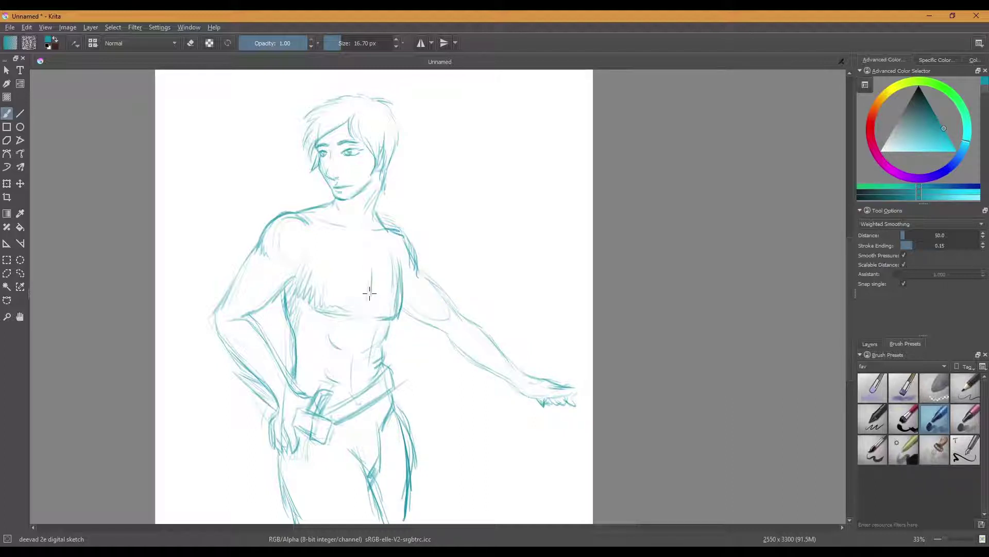
left_click_drag(356, 358, 353, 397)
left_click_drag(307, 360, 333, 362)
Reduce the thin eraser to 29.29 px and erase the light line across the stomach
key("slash")
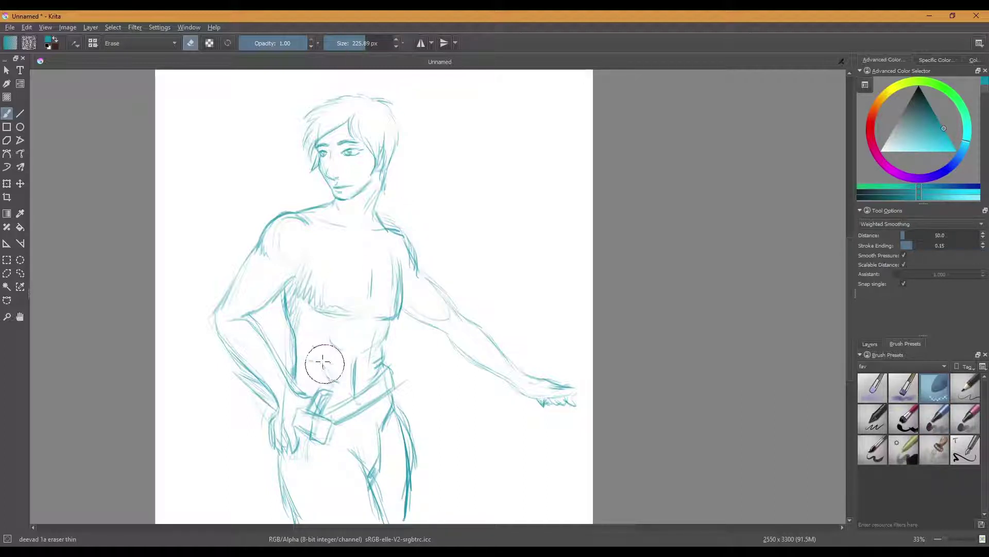
left_click(352, 45)
left_click_drag(349, 46, 345, 45)
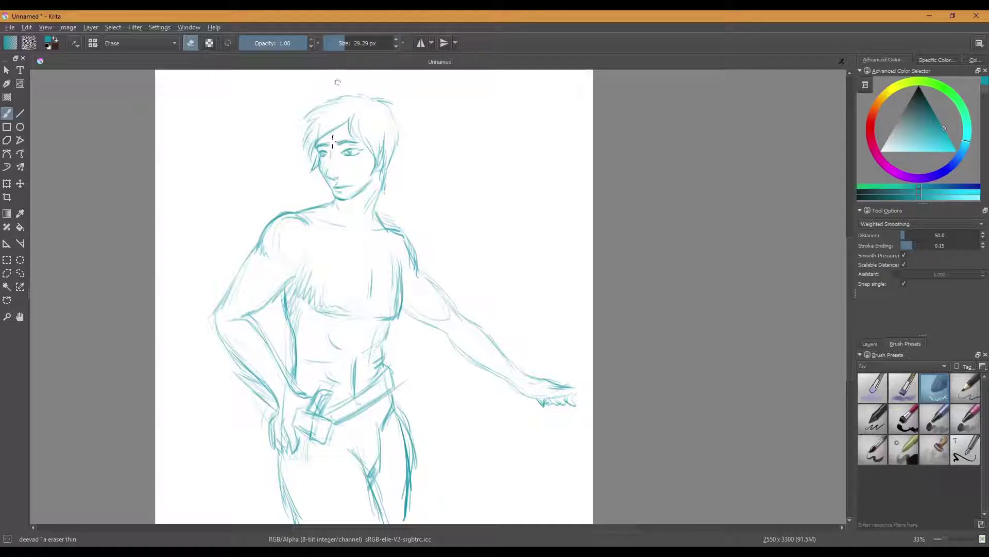
mouse_move(318, 357)
left_mouse_down()
mouse_move(336, 365)
mouse_move(303, 362)
left_mouse_up()
With the sketch brush, draw a second, lower belt across the hips and darken the thigh outlines
key("slash")
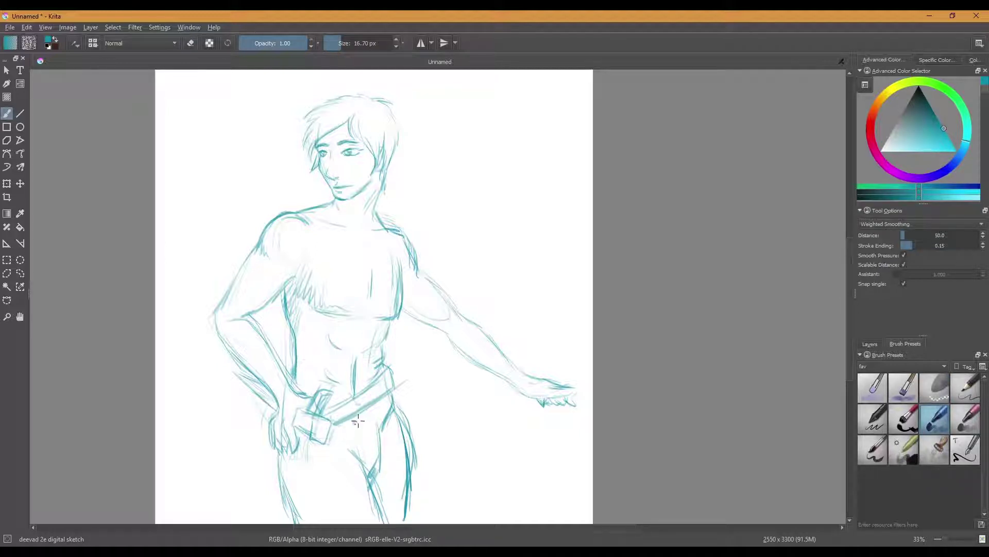
mouse_move(362, 418)
left_mouse_down()
mouse_move(404, 402)
mouse_move(403, 419)
left_mouse_up()
mouse_move(384, 417)
left_mouse_down()
mouse_move(406, 454)
mouse_move(402, 430)
mouse_move(336, 437)
mouse_move(403, 428)
left_mouse_up()
mouse_move(332, 437)
left_mouse_down()
mouse_move(360, 435)
mouse_move(348, 440)
left_mouse_up()
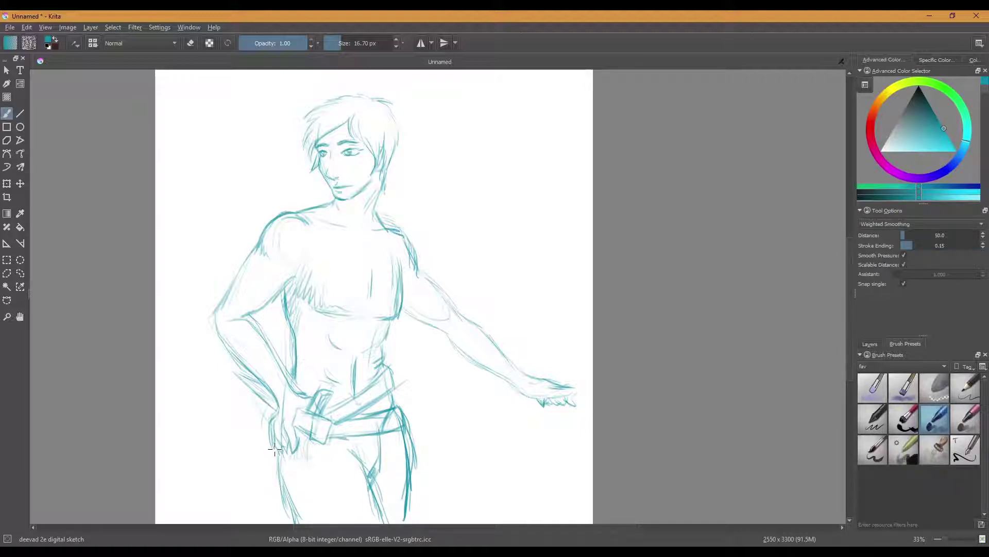
mouse_move(276, 463)
left_mouse_down()
mouse_move(287, 516)
mouse_move(300, 489)
mouse_move(298, 516)
left_mouse_up()
mouse_move(369, 478)
left_mouse_down()
mouse_move(377, 438)
mouse_move(382, 469)
mouse_move(371, 481)
mouse_move(404, 434)
mouse_move(405, 518)
left_mouse_up()
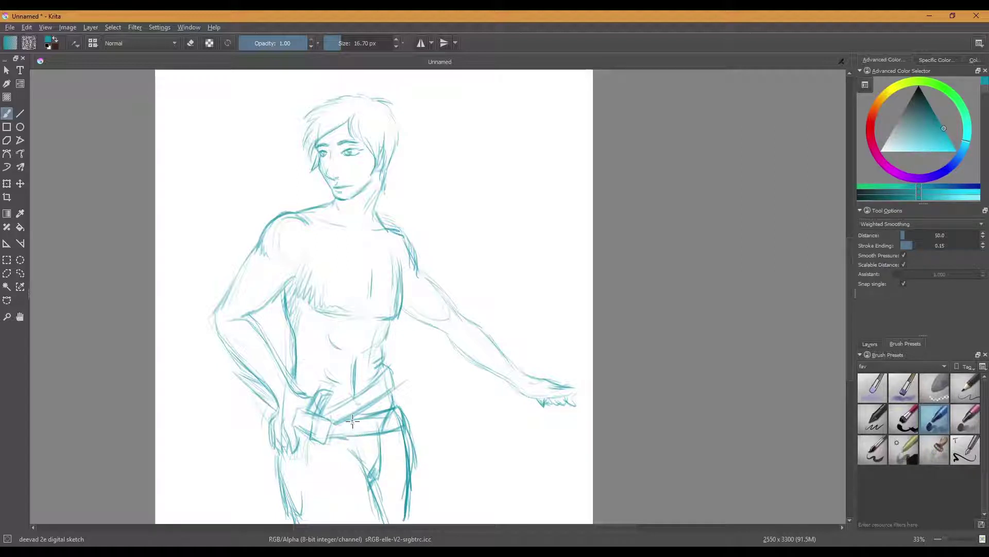
Add square buckles to both belts and draw a curved pistol grip at the end of the upper belt
mouse_move(355, 434)
left_mouse_down()
mouse_move(375, 434)
mouse_move(371, 412)
mouse_move(353, 422)
mouse_move(362, 435)
mouse_move(356, 420)
mouse_move(360, 432)
mouse_move(369, 419)
left_mouse_up()
mouse_move(395, 385)
left_mouse_down()
mouse_move(387, 372)
mouse_move(374, 383)
mouse_move(382, 394)
mouse_move(397, 384)
mouse_move(384, 377)
mouse_move(382, 385)
left_mouse_up()
mouse_move(294, 219)
left_mouse_down()
mouse_move(278, 217)
mouse_move(268, 235)
left_mouse_up()
mouse_move(359, 420)
left_mouse_down()
mouse_move(361, 432)
mouse_move(370, 423)
mouse_move(359, 420)
mouse_move(360, 433)
left_mouse_up()
mouse_move(393, 372)
left_mouse_down()
mouse_move(413, 383)
mouse_move(411, 398)
mouse_move(395, 385)
mouse_move(404, 397)
mouse_move(411, 389)
mouse_move(397, 385)
mouse_move(421, 396)
left_mouse_up()
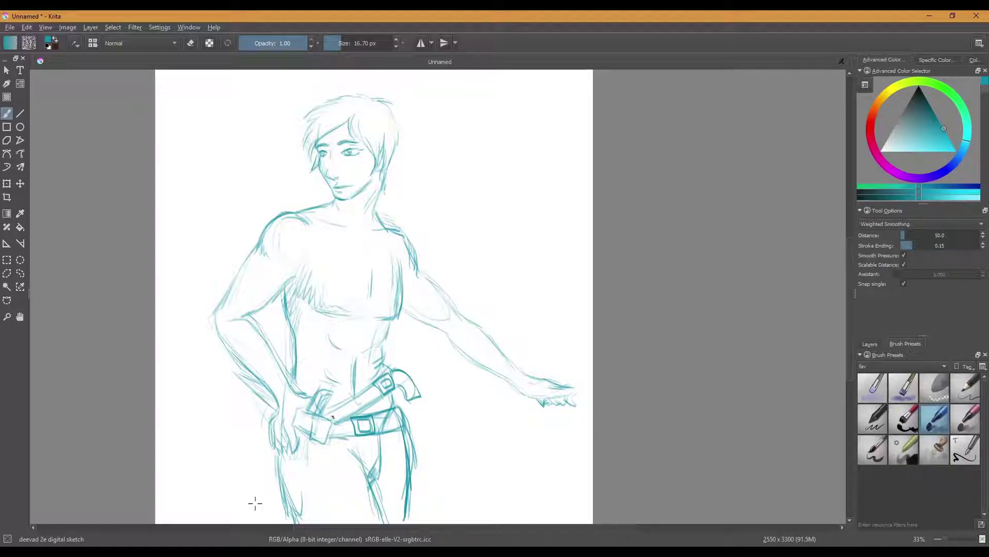
mouse_move(164, 552)
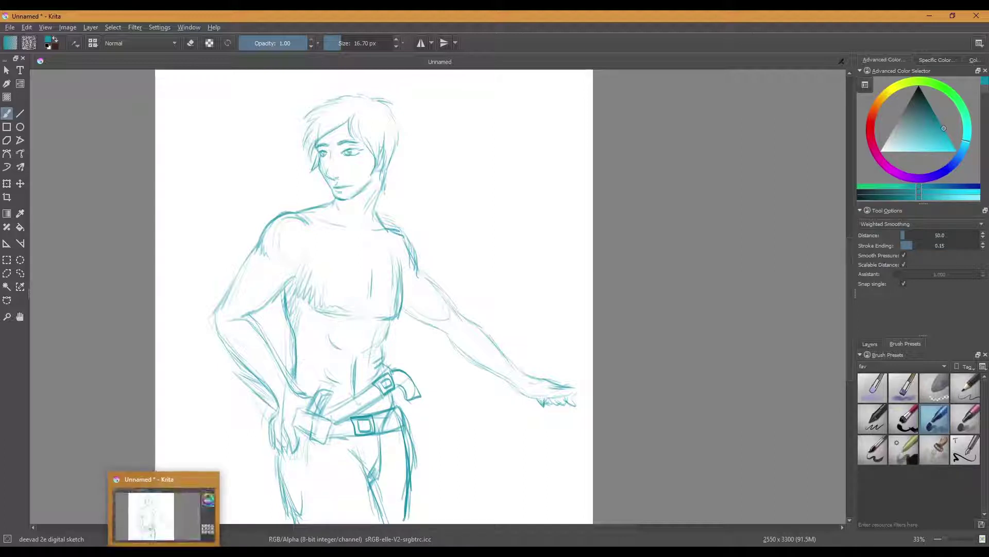
left_click(193, 518)
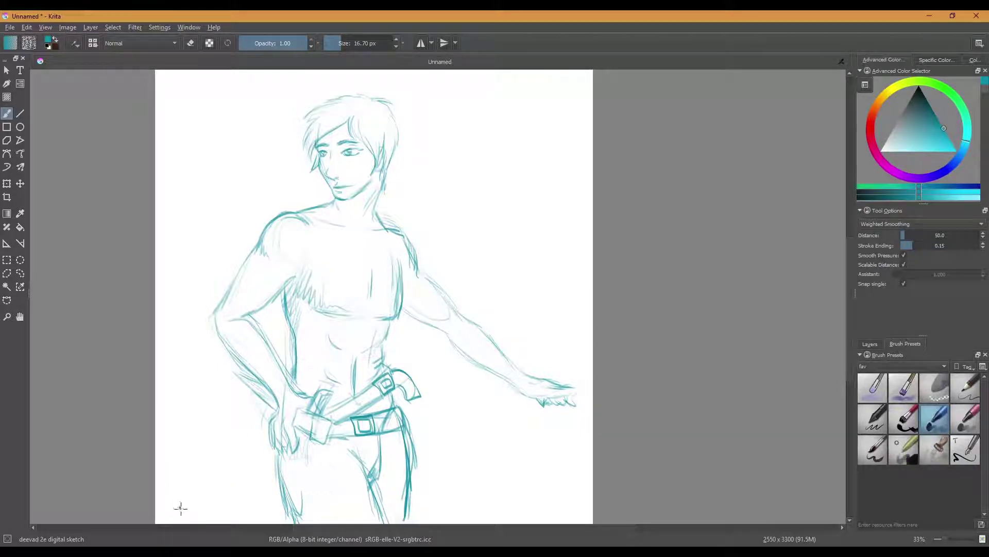
left_click(164, 552)
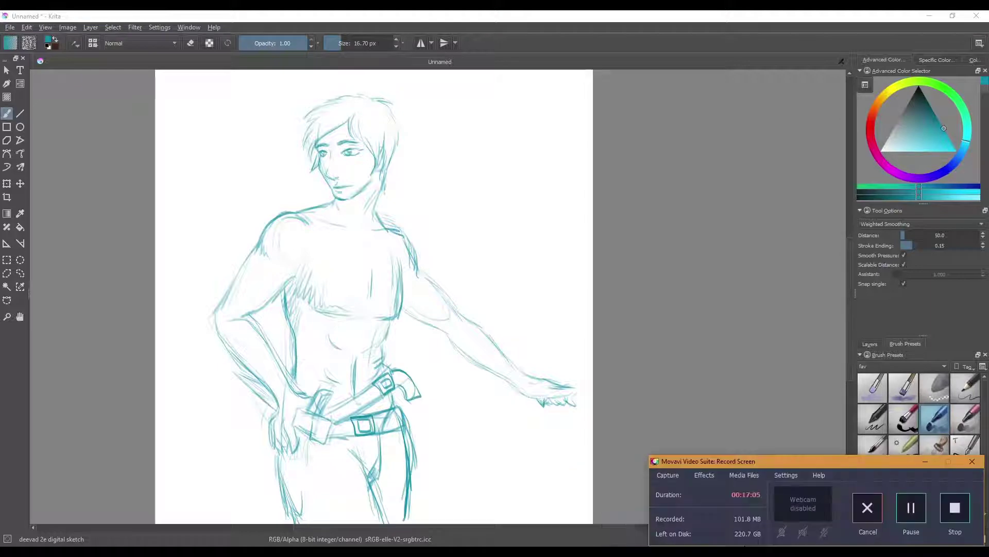
left_click(912, 509)
left_click_drag(312, 228, 325, 308)
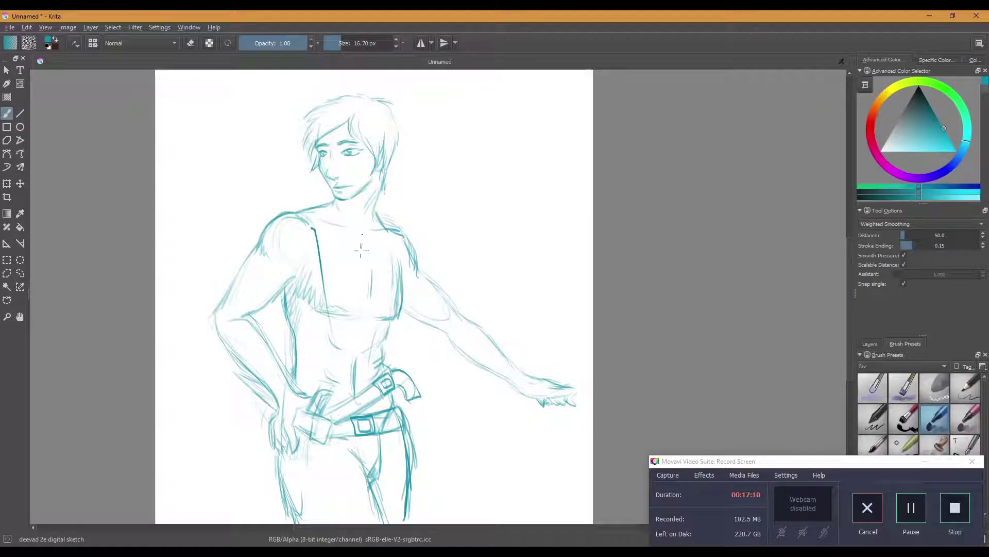
left_click_drag(355, 243, 658, 148)
left_click(916, 514)
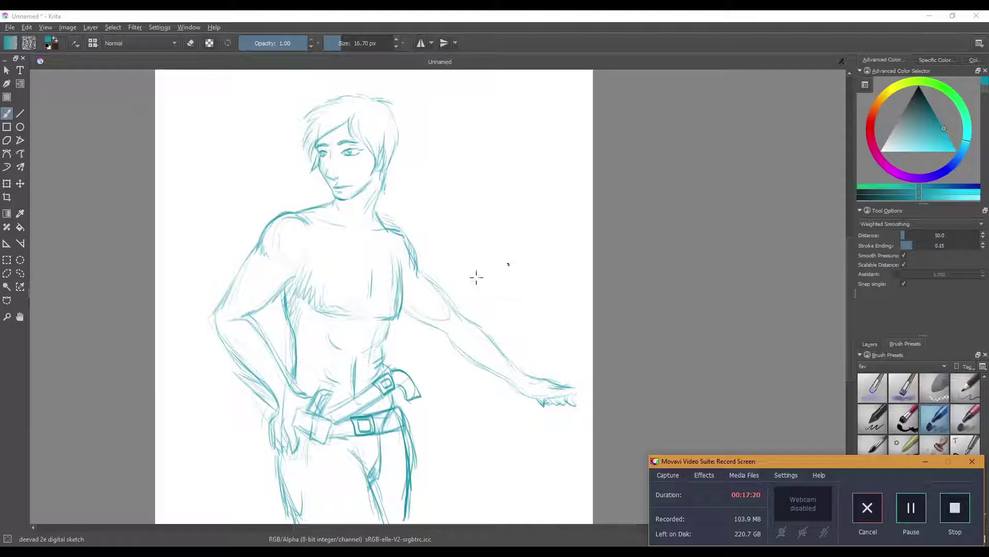
left_click(297, 210)
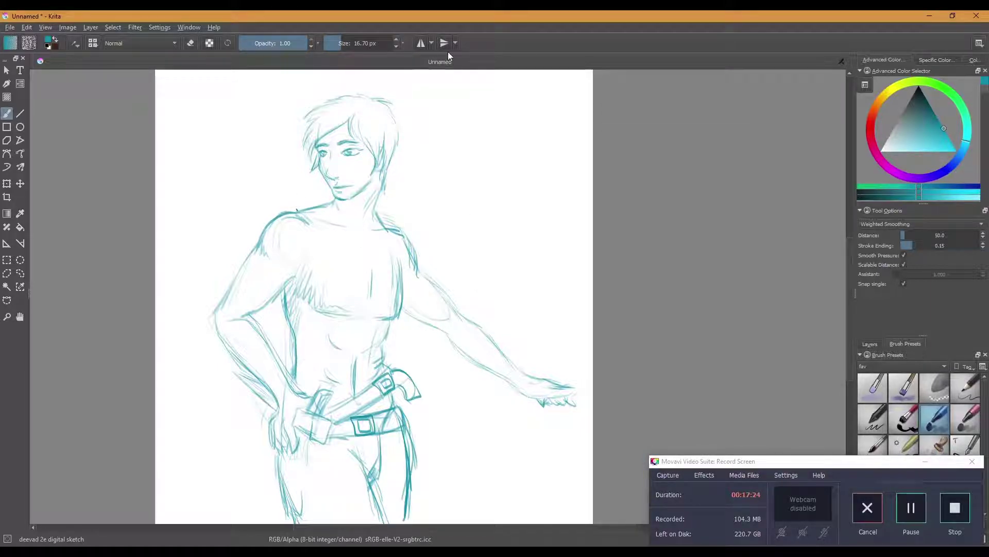
left_click(928, 461)
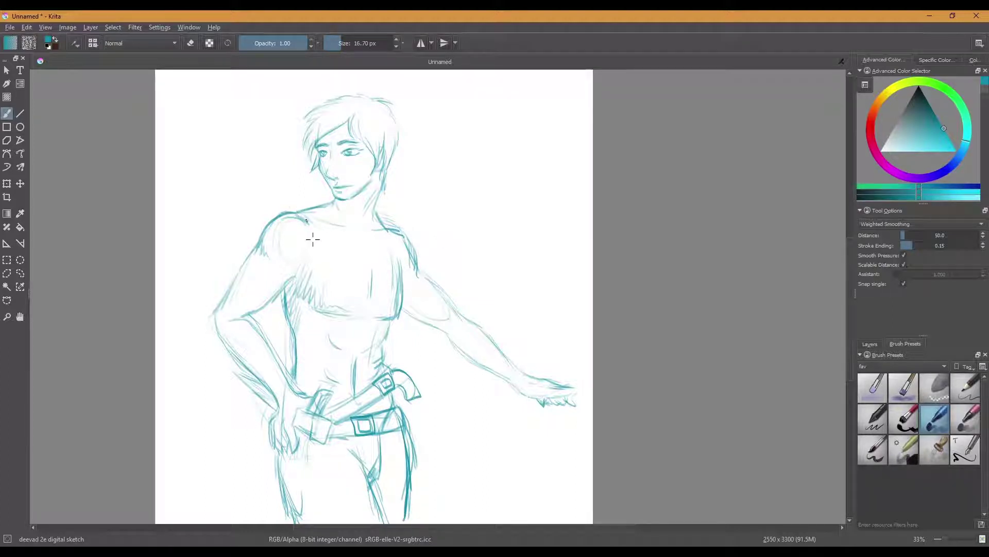
Draw the vest's curved armhole around the bent arm's shoulder down to the armpit
left_click_drag(303, 217, 313, 253)
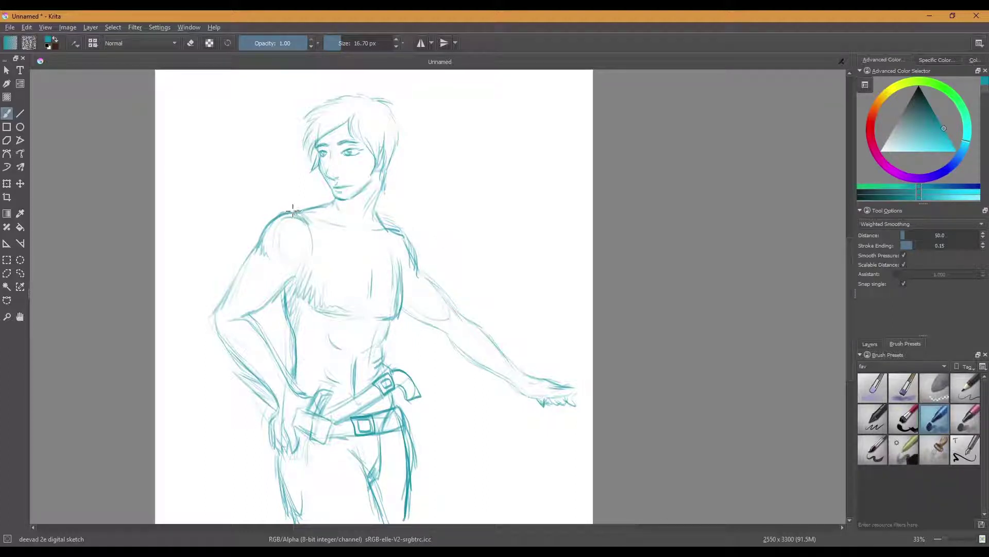
mouse_move(300, 216)
left_mouse_down()
mouse_move(311, 265)
mouse_move(299, 222)
mouse_move(306, 271)
mouse_move(311, 261)
mouse_move(303, 229)
mouse_move(310, 246)
mouse_move(302, 292)
left_mouse_up()
left_click_drag(313, 248, 298, 295)
Draw the vest's neckline, front edge and hem on the bent-arm side, plus the narrow front panel on the outstretched-arm side
mouse_move(299, 212)
left_mouse_down()
mouse_move(321, 203)
mouse_move(340, 261)
left_mouse_up()
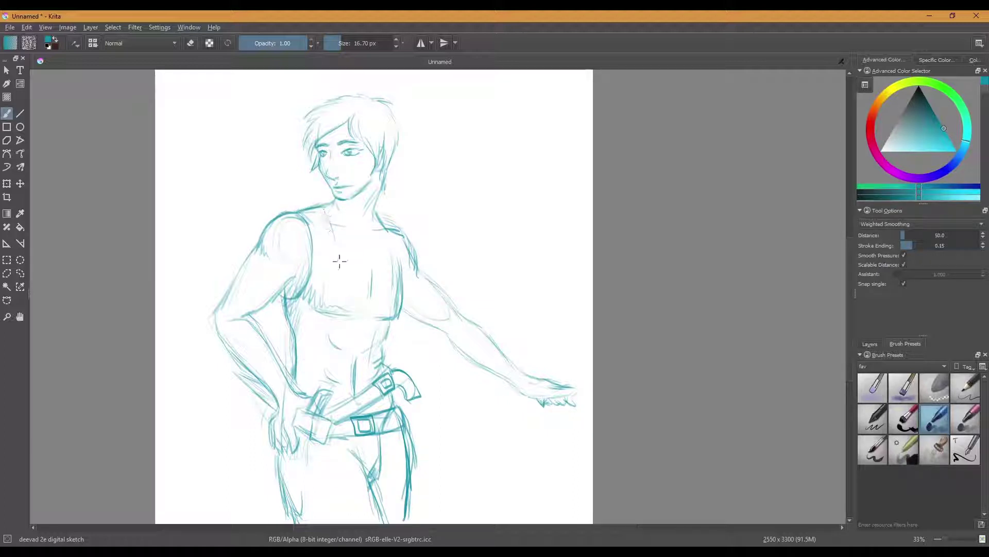
left_click_drag(324, 208, 345, 257)
mouse_move(330, 222)
left_mouse_down()
mouse_move(351, 246)
mouse_move(350, 275)
mouse_move(342, 249)
mouse_move(351, 283)
mouse_move(341, 244)
mouse_move(357, 253)
mouse_move(349, 338)
mouse_move(353, 272)
mouse_move(355, 319)
mouse_move(339, 336)
mouse_move(287, 336)
mouse_move(314, 343)
mouse_move(347, 339)
left_mouse_up()
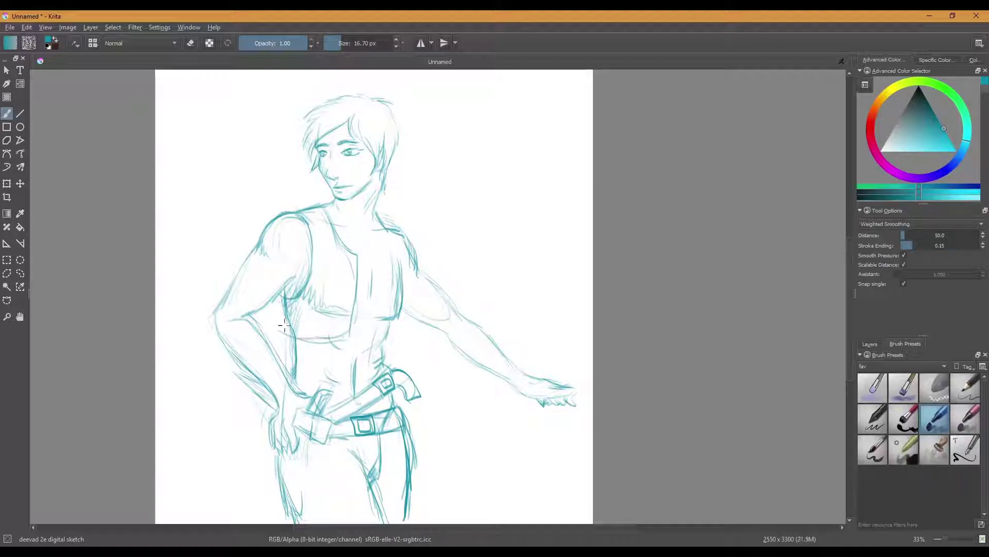
mouse_move(278, 301)
left_mouse_down()
mouse_move(286, 333)
mouse_move(338, 332)
left_mouse_up()
mouse_move(326, 200)
left_mouse_down()
mouse_move(357, 253)
mouse_move(391, 214)
mouse_move(376, 208)
mouse_move(391, 214)
mouse_move(403, 244)
mouse_move(382, 212)
mouse_move(401, 244)
mouse_move(405, 232)
mouse_move(374, 209)
mouse_move(411, 255)
mouse_move(397, 292)
mouse_move(417, 257)
mouse_move(410, 332)
left_mouse_up()
mouse_move(413, 294)
left_mouse_down()
mouse_move(407, 331)
mouse_move(391, 332)
mouse_move(407, 335)
mouse_move(411, 316)
mouse_move(409, 344)
mouse_move(387, 334)
mouse_move(411, 345)
left_mouse_up()
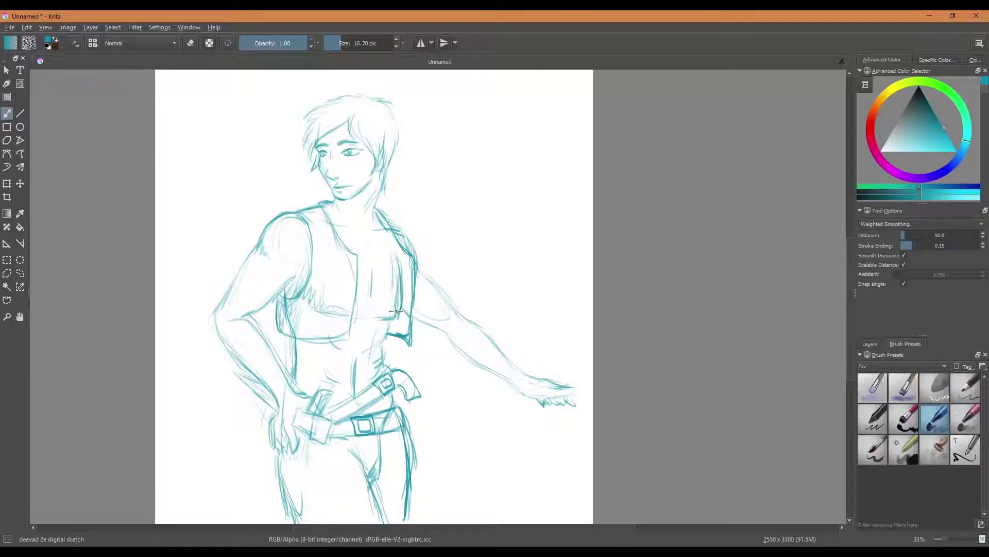
Switch to the thin eraser and erase the chest and rib lines inside the vest's wide front panel
key("slash")
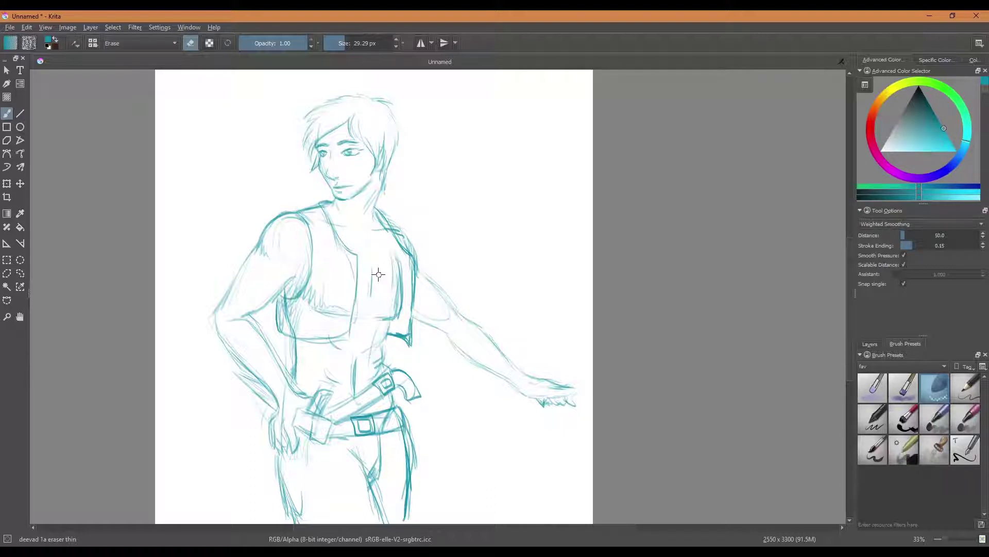
key("slash")
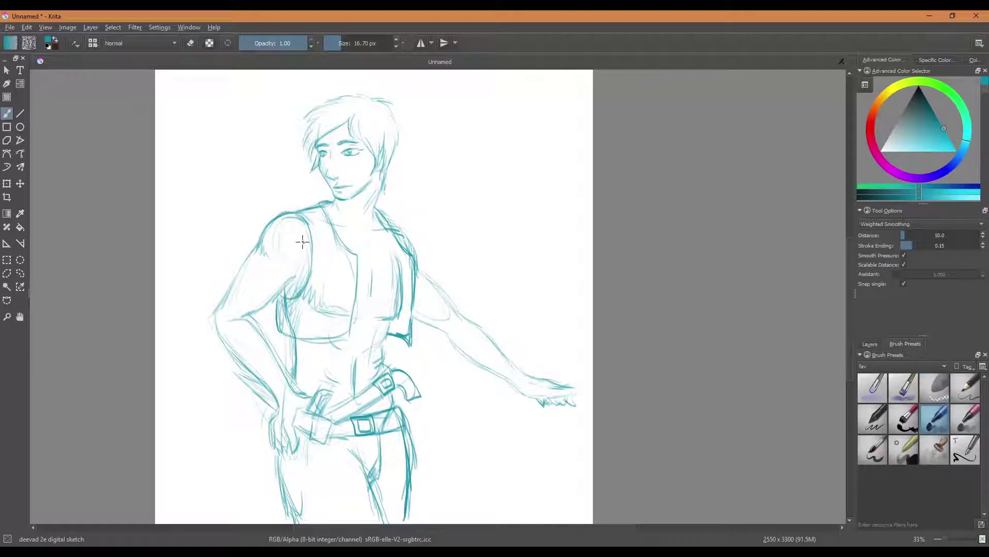
key("slash")
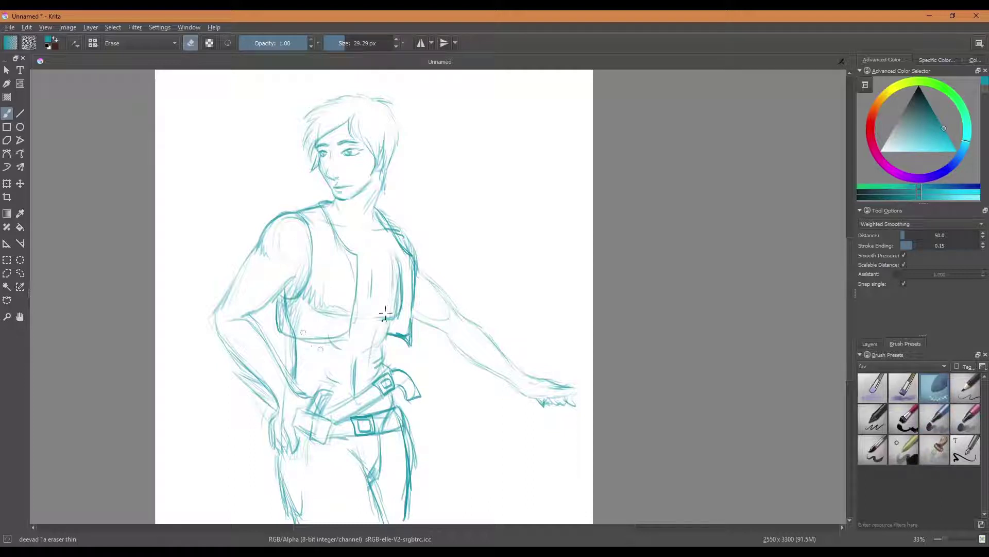
mouse_move(287, 302)
left_mouse_down()
mouse_move(290, 328)
mouse_move(311, 293)
mouse_move(308, 314)
mouse_move(347, 317)
mouse_move(323, 314)
mouse_move(319, 296)
mouse_move(335, 311)
mouse_move(324, 276)
mouse_move(337, 303)
mouse_move(341, 256)
left_mouse_up()
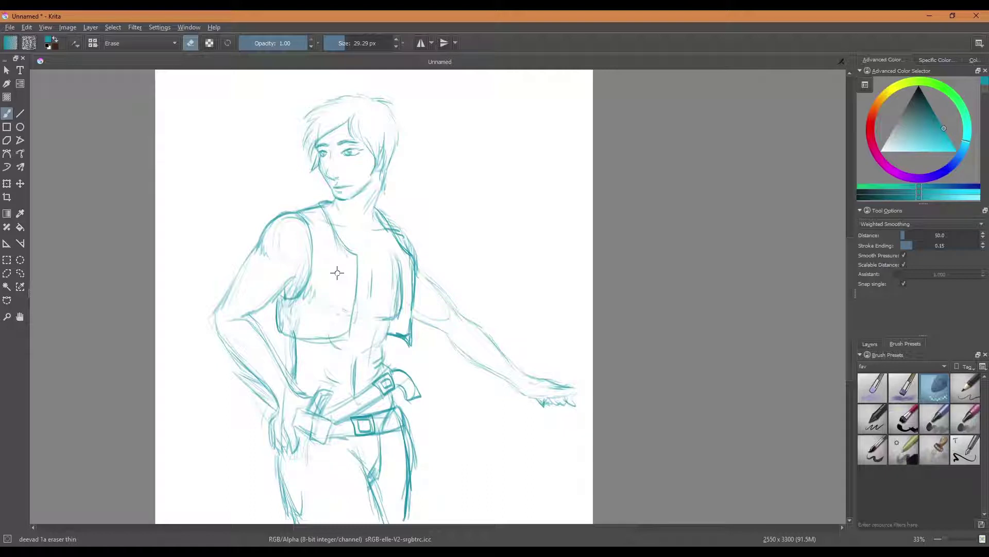
With the sketch brush, draw three small square fasteners along the front edge of the vest's wide panel
key("slash")
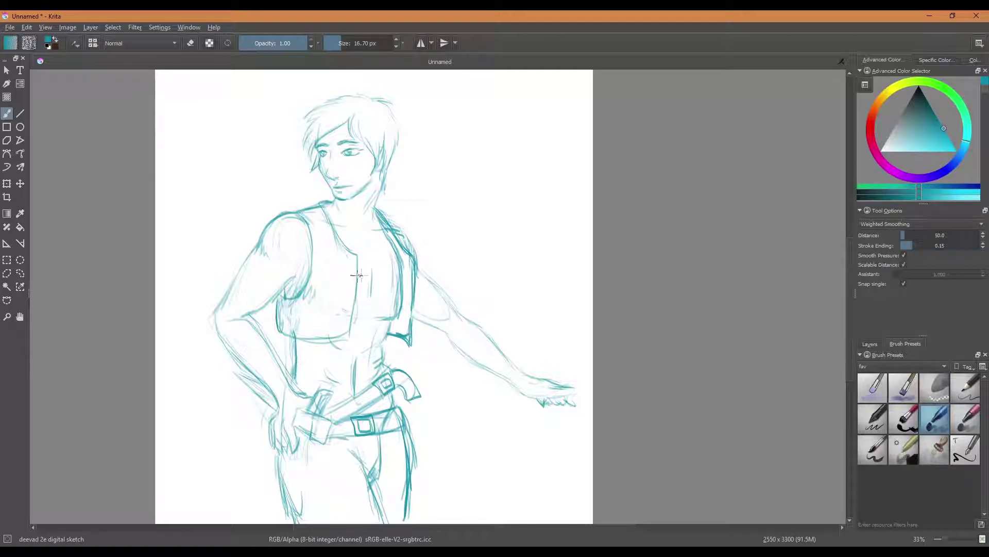
mouse_move(350, 268)
left_mouse_down()
mouse_move(343, 288)
mouse_move(354, 303)
mouse_move(354, 290)
mouse_move(340, 332)
mouse_move(349, 331)
mouse_move(347, 319)
mouse_move(328, 343)
mouse_move(294, 341)
mouse_move(348, 340)
mouse_move(354, 305)
mouse_move(351, 328)
left_mouse_up()
Draw curved hanging strands beside the vest below the outstretched arm and darken that arm's upper outline
mouse_move(418, 289)
left_mouse_down()
mouse_move(429, 307)
mouse_move(423, 282)
mouse_move(433, 308)
mouse_move(433, 299)
mouse_move(431, 314)
mouse_move(411, 297)
mouse_move(425, 333)
mouse_move(425, 314)
mouse_move(411, 310)
mouse_move(424, 332)
left_mouse_up()
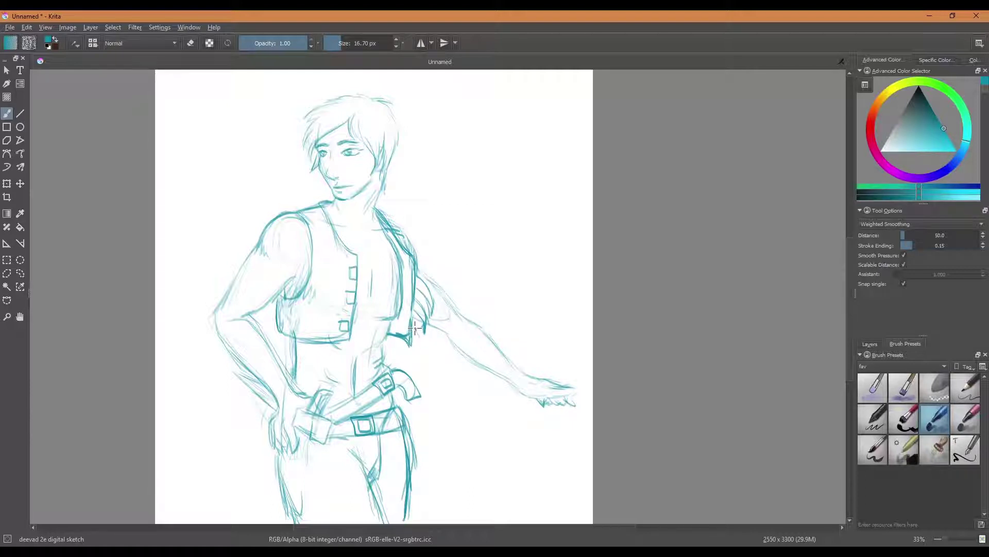
mouse_move(427, 324)
left_mouse_down()
mouse_move(422, 355)
mouse_move(413, 339)
mouse_move(423, 356)
mouse_move(425, 344)
left_mouse_up()
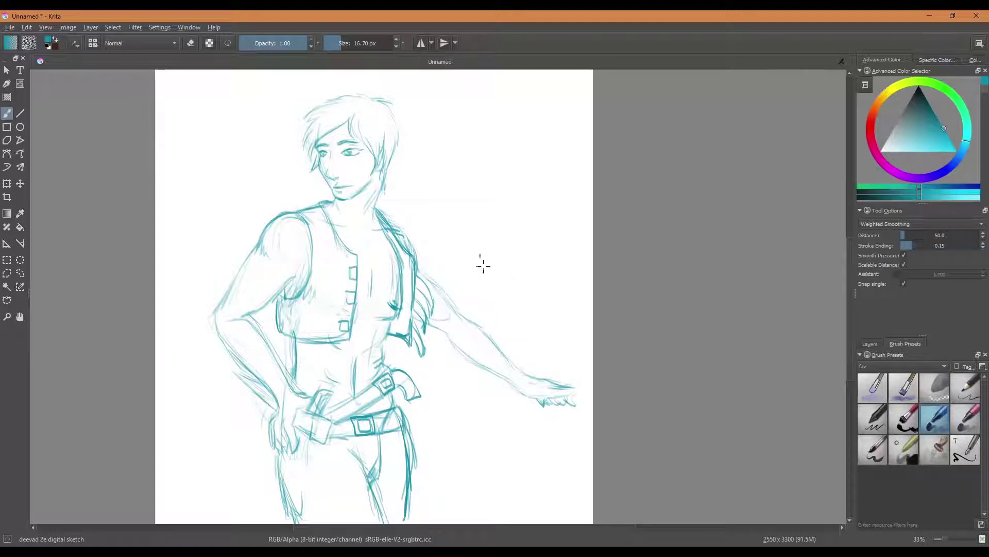
left_click_drag(433, 279, 458, 313)
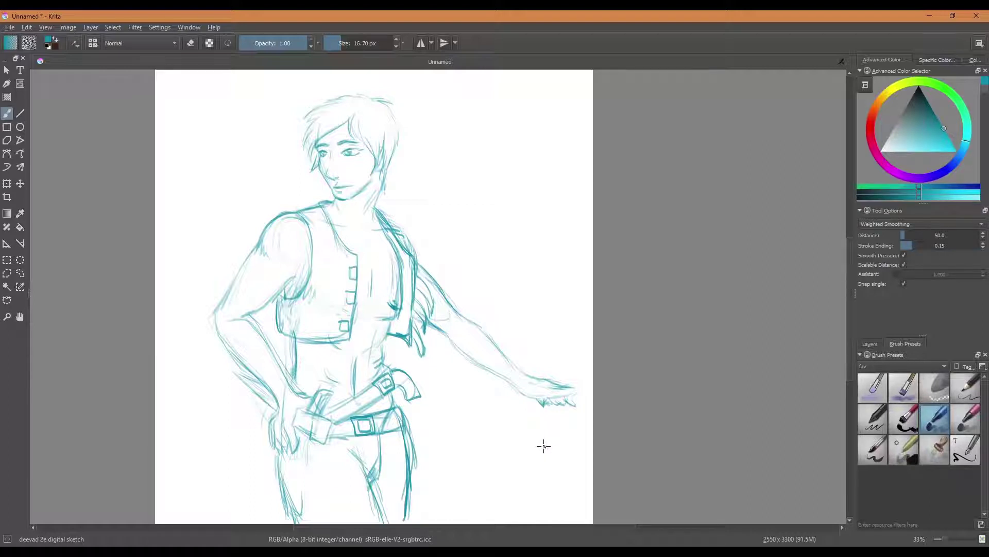
Select the outstretched forearm and hand with a rectangle, scale them down slightly, shift them toward the body and deselect
left_click(6, 260)
left_click_drag(584, 429, 438, 248)
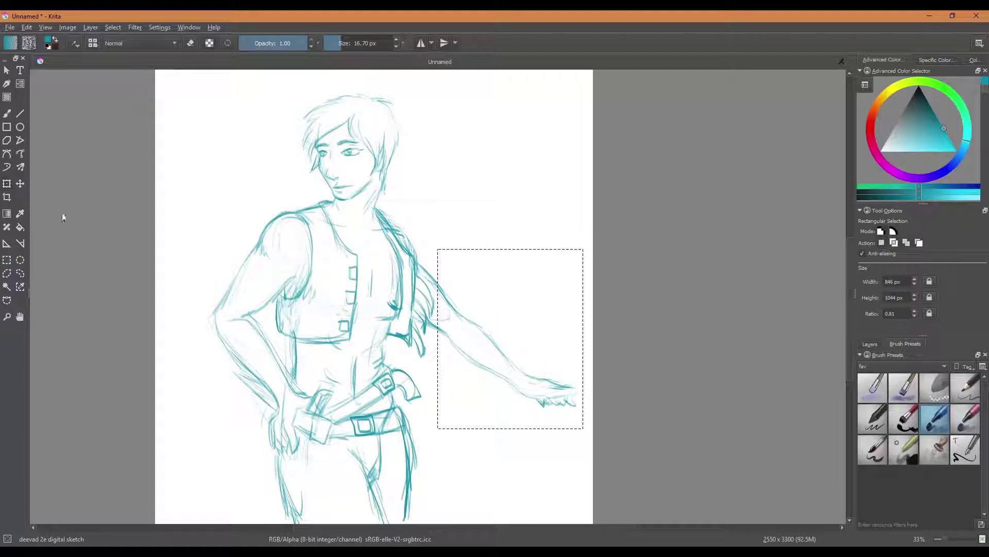
left_click(6, 183)
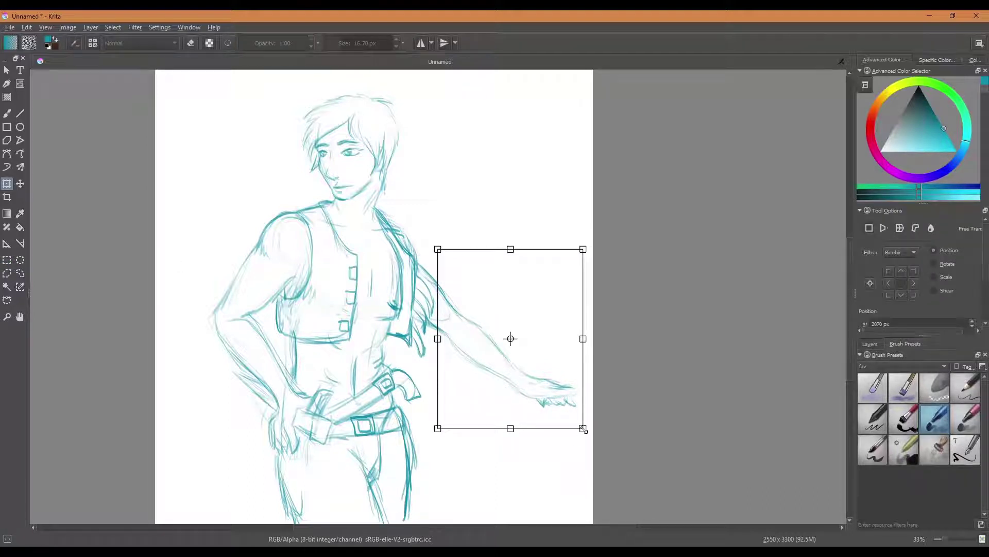
left_click_drag(584, 427, 571, 415)
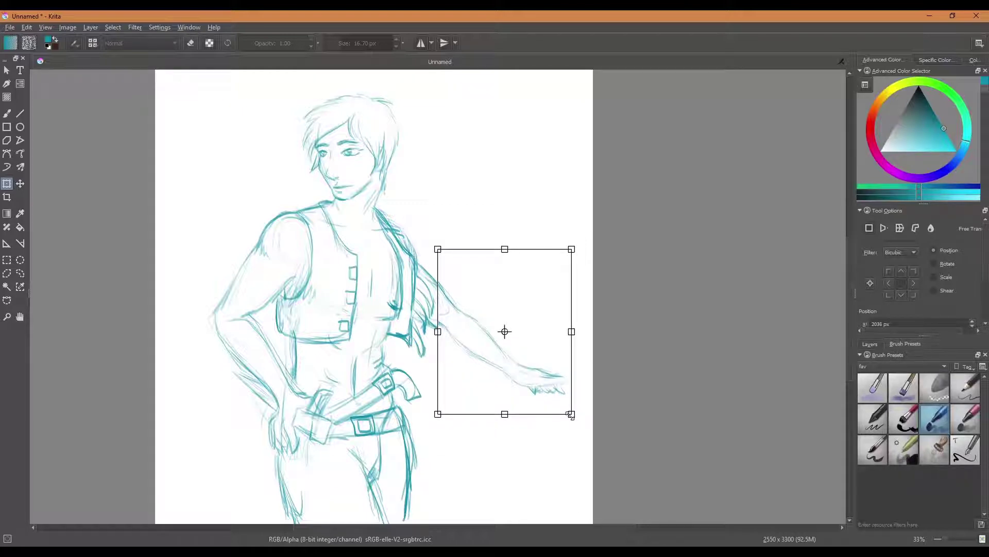
mouse_move(486, 340)
left_mouse_down()
mouse_move(473, 342)
mouse_move(480, 340)
left_mouse_up()
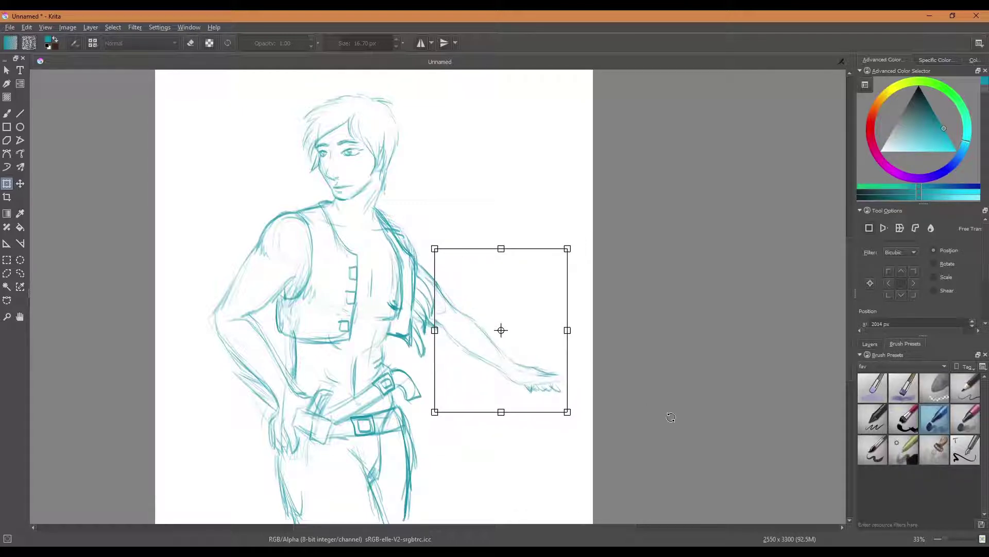
key("Return")
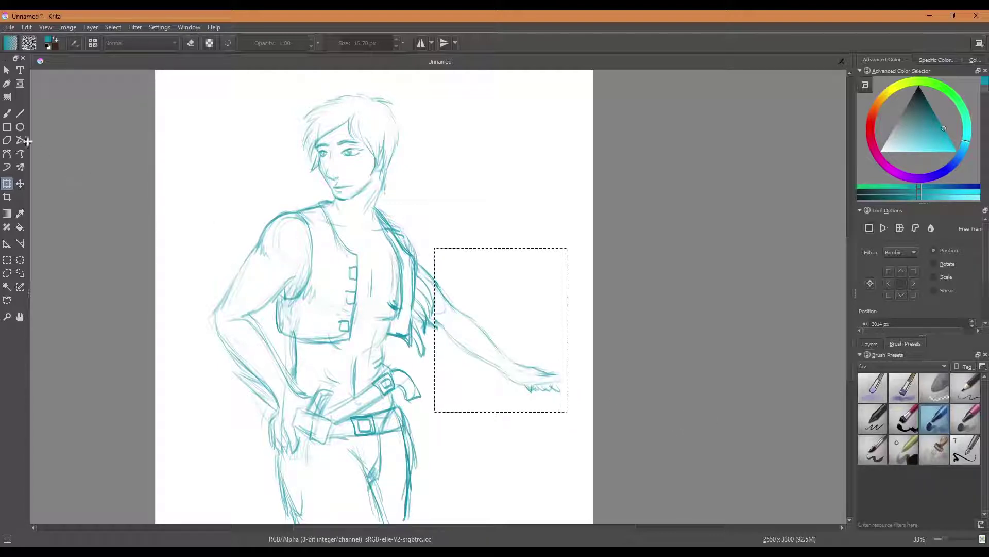
left_click(7, 114)
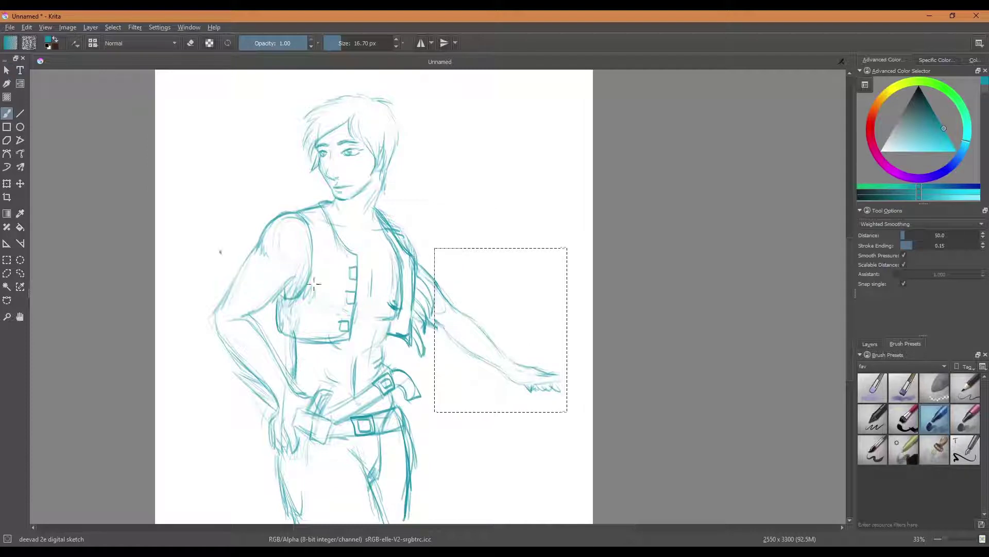
left_click(7, 259)
left_click(108, 212)
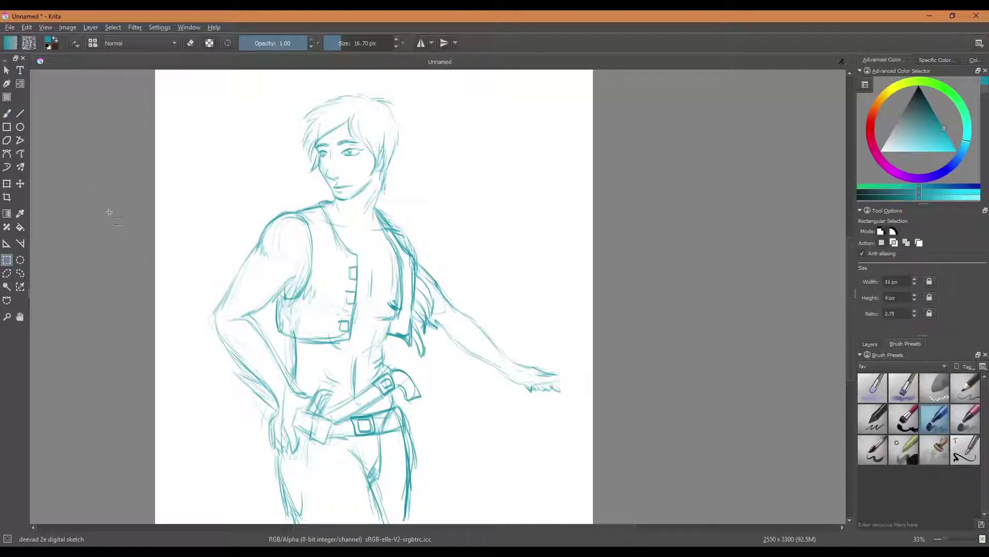
Erase stray lines beside the vest's hanging strands with the thin eraser, and darken the bent forearm's inner outline with the sketch brush
left_click(7, 113)
key("e")
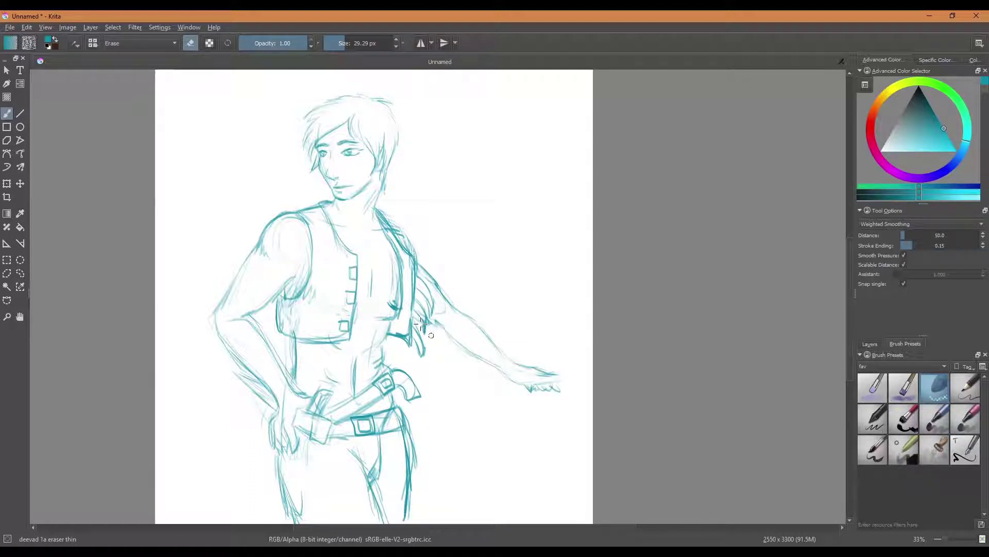
mouse_move(416, 319)
left_mouse_down()
mouse_move(416, 309)
mouse_move(422, 316)
left_mouse_up()
key("e")
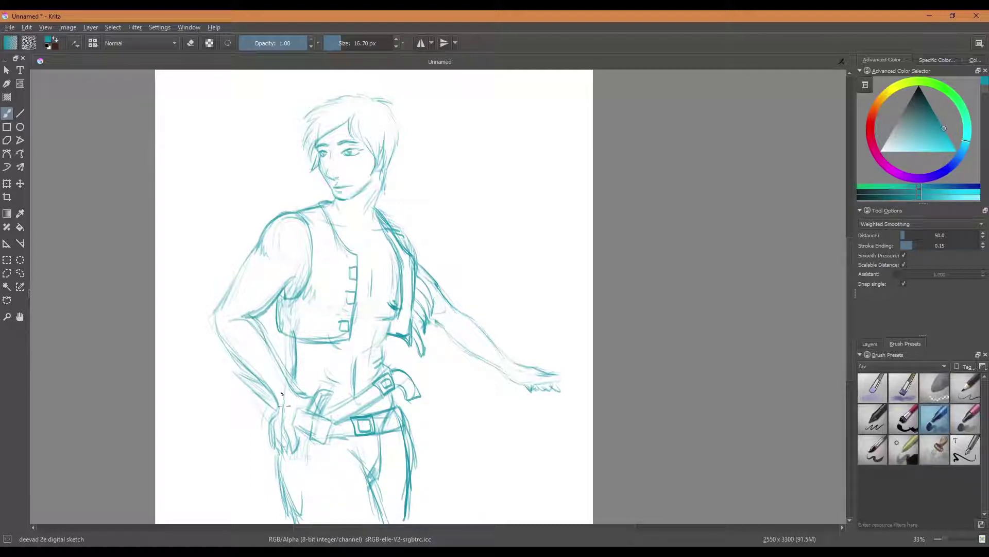
left_click_drag(261, 329, 301, 396)
Erase the fingers beneath the outstretched hand and redraw the hand's upper edge and fingertips with the sketch brush
key("e")
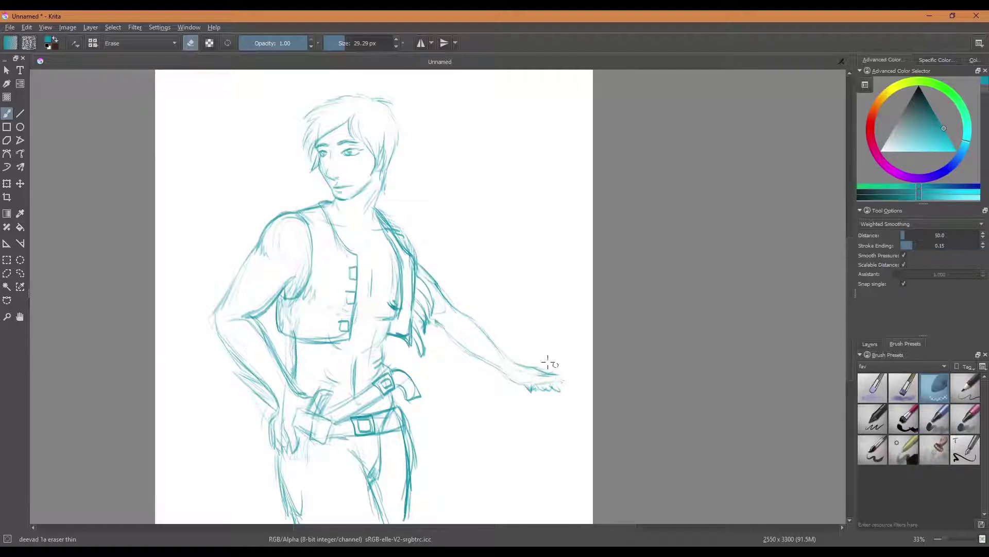
left_click_drag(563, 391, 526, 387)
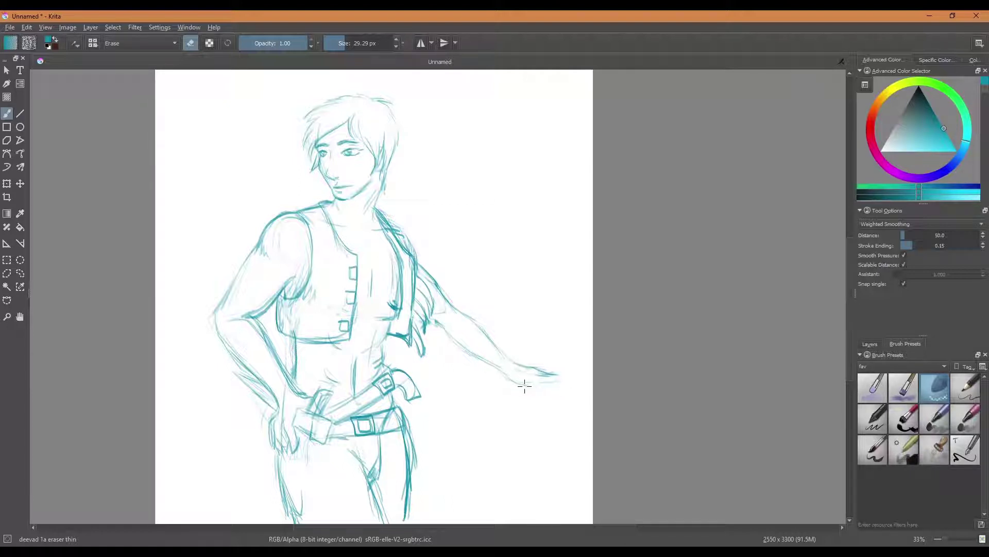
key("e")
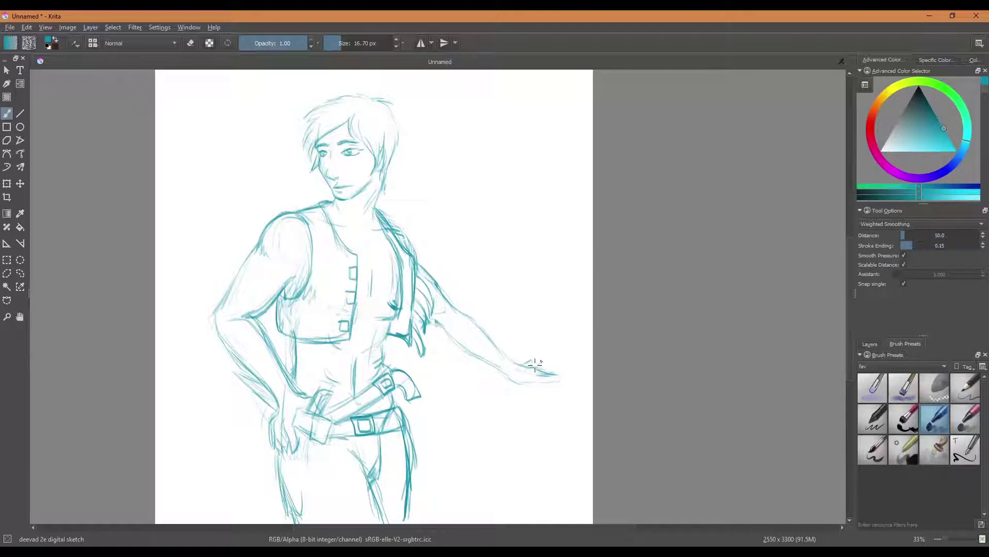
mouse_move(535, 364)
left_mouse_down()
mouse_move(547, 361)
mouse_move(547, 370)
left_mouse_up()
left_click_drag(538, 367, 545, 364)
key("e")
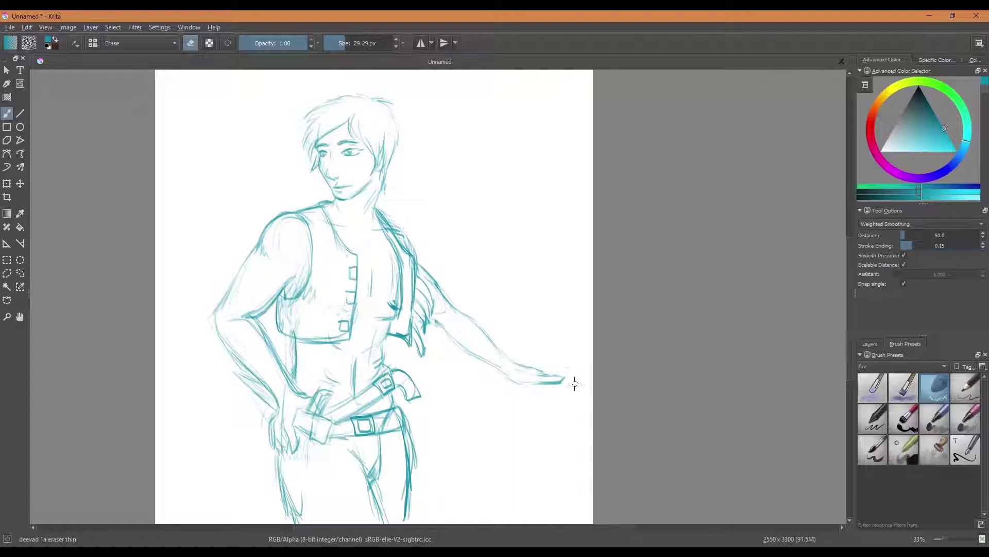
Draw short upturned fingers along the top of the outstretched hand and undo the last stroke
key("slash")
left_click_drag(409, 489, 393, 458)
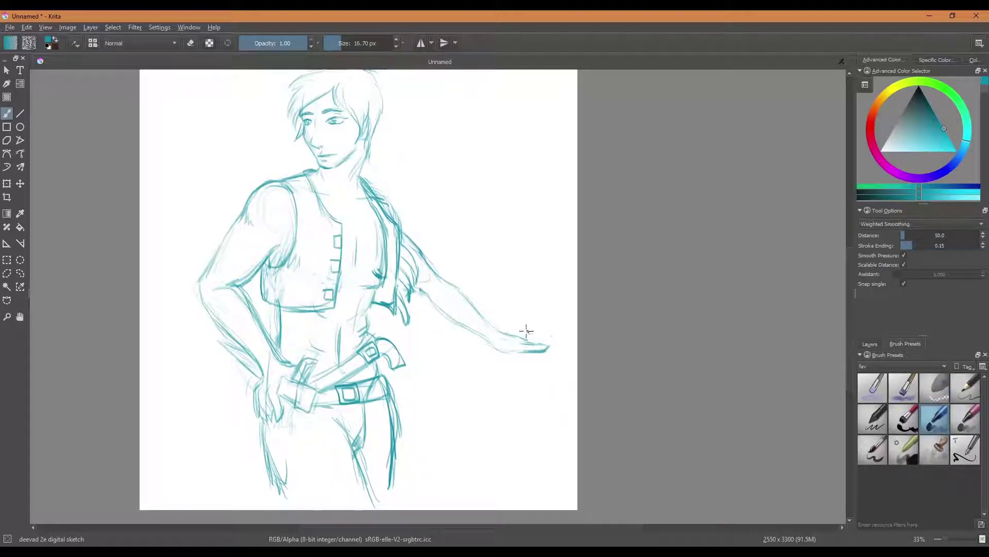
mouse_move(530, 342)
left_mouse_down()
mouse_move(547, 344)
mouse_move(504, 350)
mouse_move(520, 350)
mouse_move(523, 334)
left_mouse_up()
left_click_drag(542, 336, 553, 338)
key("ctrl+z")
Erase the whole outstretched hand back to the forearm with the thin eraser
key("e")
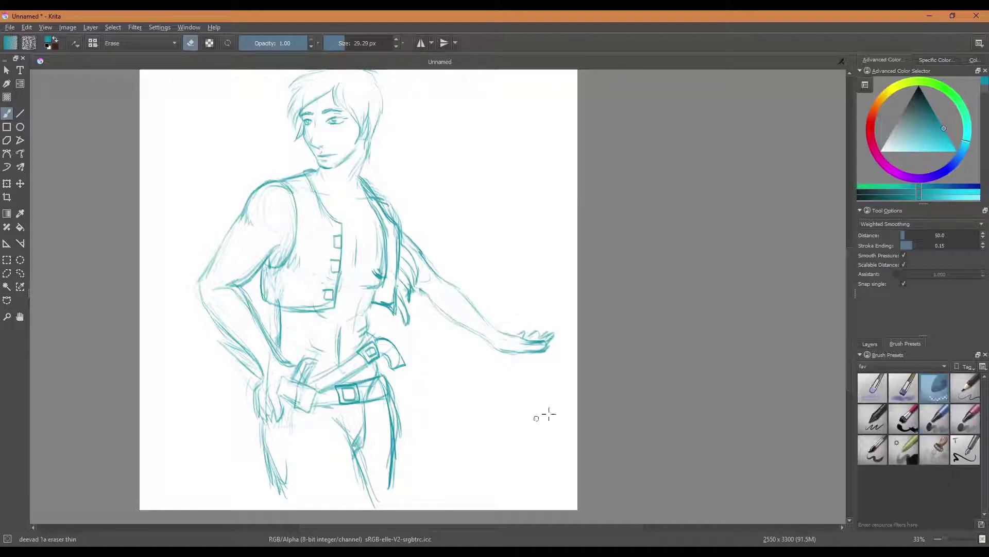
mouse_move(534, 334)
left_mouse_down()
mouse_move(559, 336)
mouse_move(530, 331)
mouse_move(554, 348)
mouse_move(543, 339)
mouse_move(552, 351)
mouse_move(539, 359)
mouse_move(546, 343)
mouse_move(522, 353)
left_mouse_up()
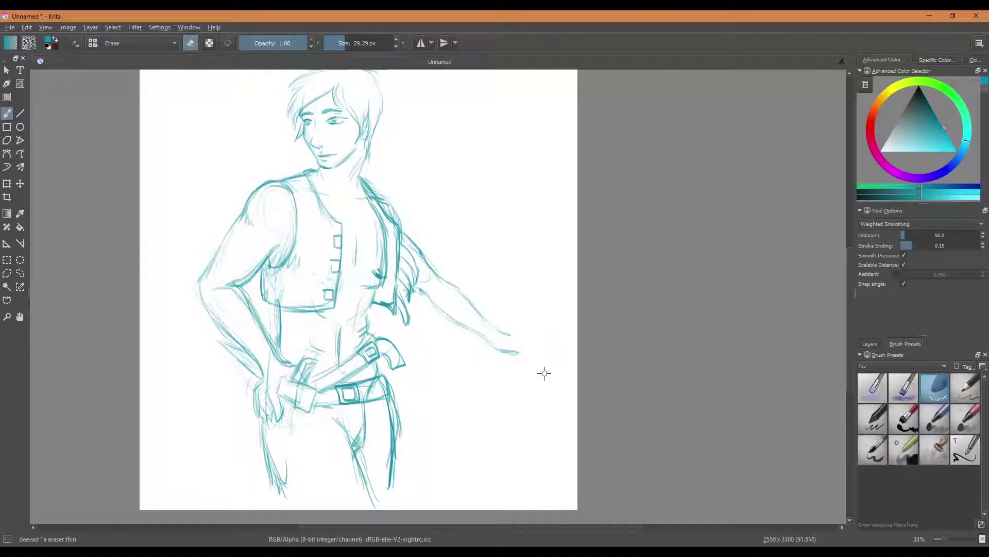
mouse_move(509, 346)
left_mouse_down()
mouse_move(517, 356)
mouse_move(507, 338)
mouse_move(499, 355)
mouse_move(501, 327)
left_mouse_up()
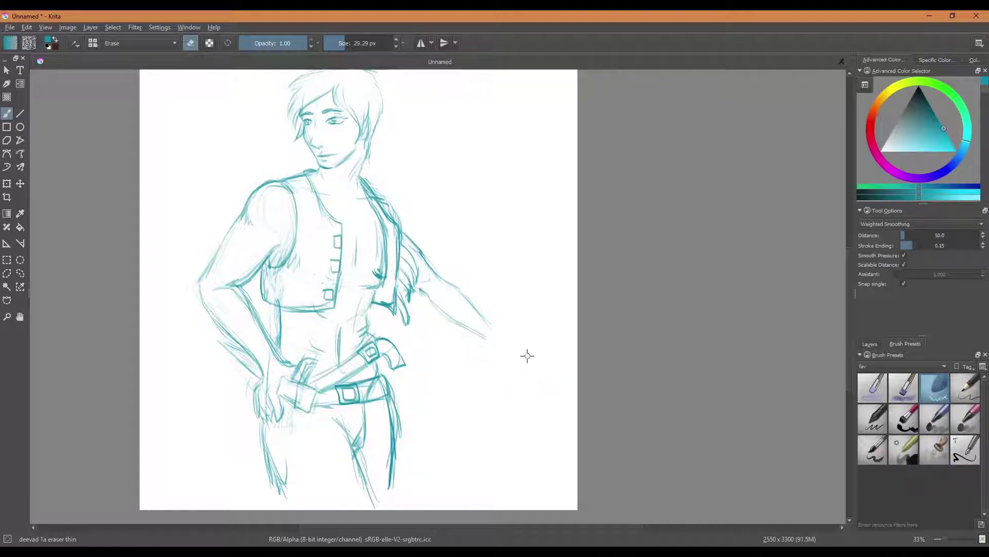
Try a smaller hand at the end of the outstretched forearm and erase it with the thin eraser
key("slash")
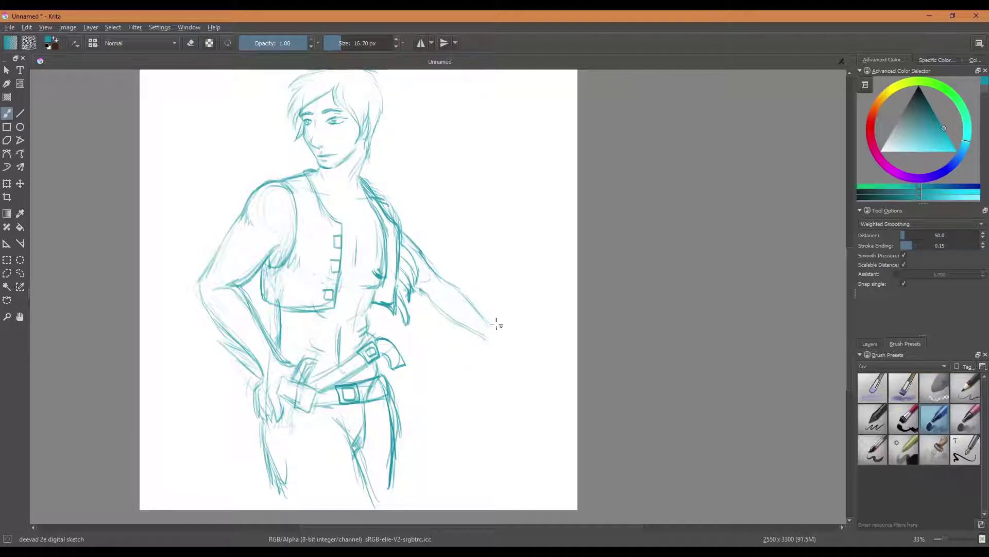
mouse_move(499, 334)
left_mouse_down()
mouse_move(486, 325)
mouse_move(513, 351)
mouse_move(498, 351)
mouse_move(521, 342)
mouse_move(512, 347)
mouse_move(530, 354)
mouse_move(519, 353)
mouse_move(521, 345)
mouse_move(530, 351)
mouse_move(516, 353)
mouse_move(528, 344)
left_mouse_up()
left_click(934, 388)
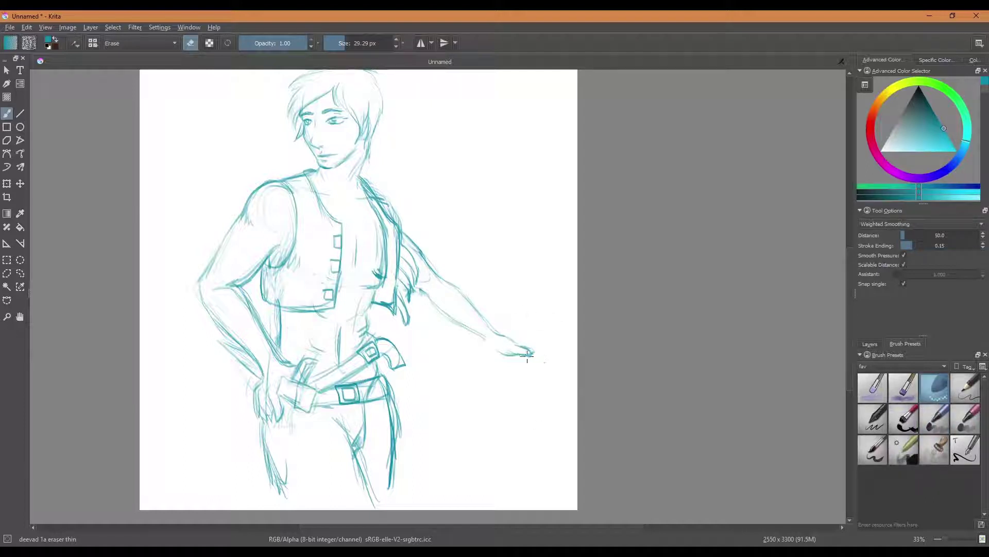
mouse_move(537, 347)
left_mouse_down()
mouse_move(508, 358)
mouse_move(513, 336)
mouse_move(500, 349)
mouse_move(510, 357)
mouse_move(506, 331)
mouse_move(493, 350)
left_mouse_up()
key("alt+Tab")
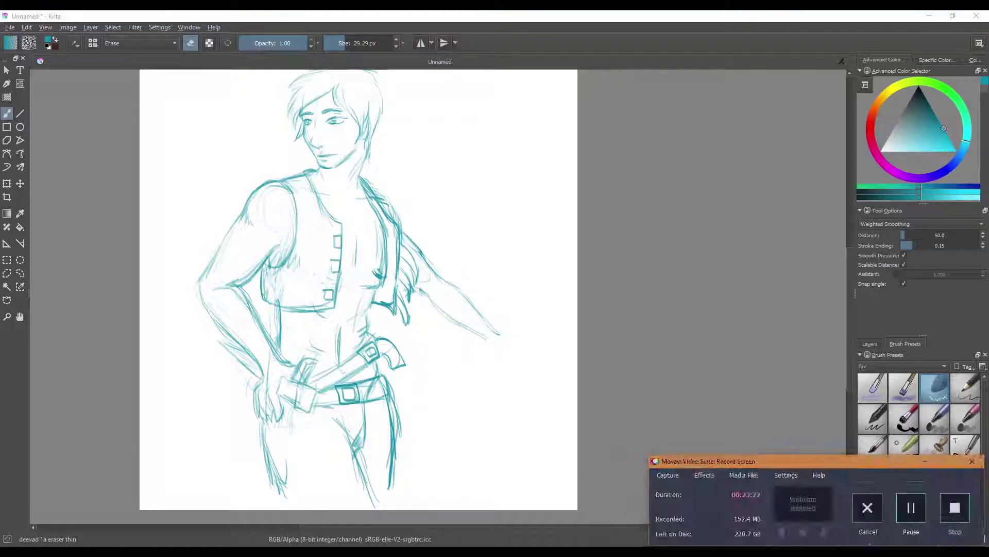
left_click(910, 510)
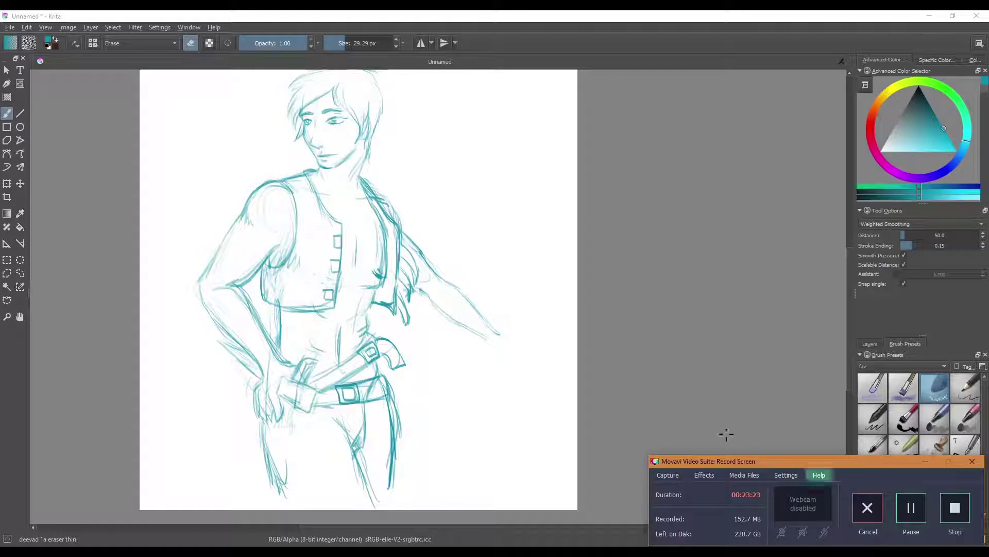
Clean up the end of the outstretched forearm with the eraser and sketch a new palm-down hand with fingers
left_click(497, 345)
left_click_drag(493, 342, 504, 337)
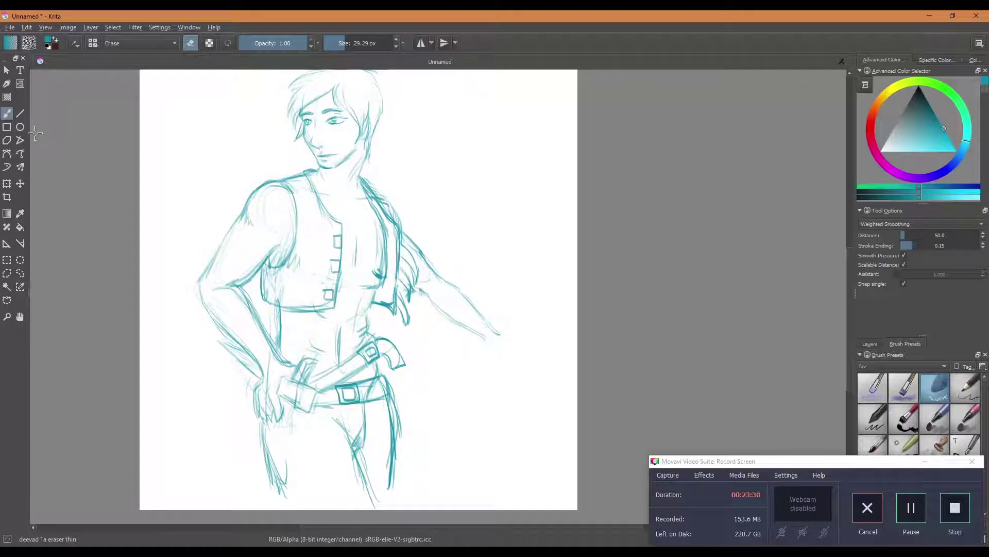
key("slash")
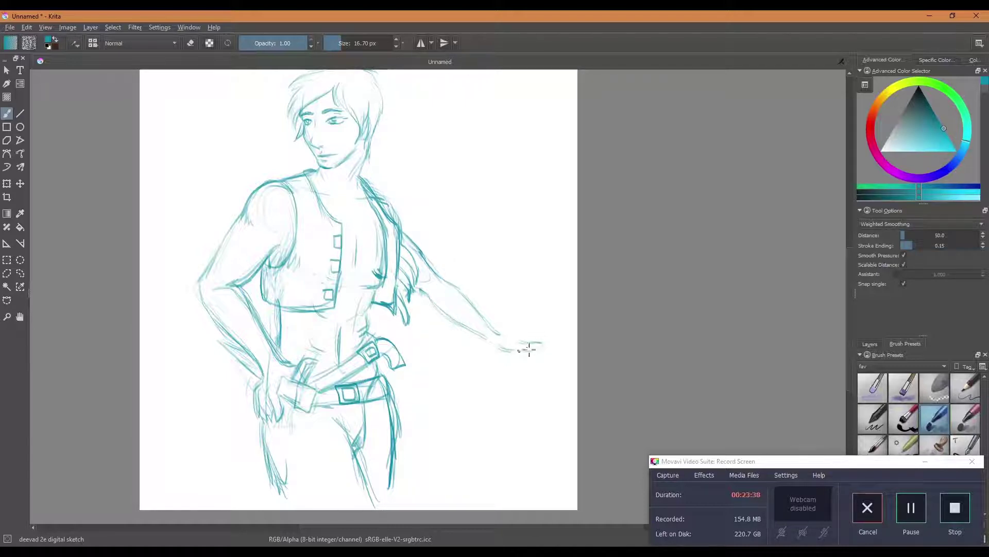
left_click_drag(530, 351, 539, 349)
mouse_move(533, 348)
left_mouse_down()
mouse_move(547, 355)
mouse_move(532, 349)
left_mouse_up()
Rework a finger beneath the outstretched hand and erase the loose fingers back to the palm's lower edge
scroll(556, 351, "up", 3)
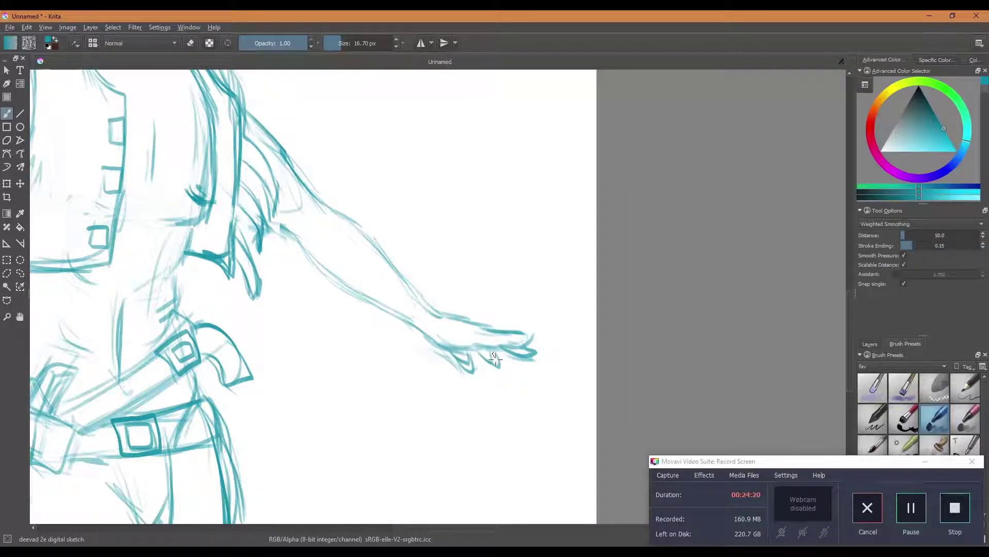
left_click_drag(490, 347, 499, 367)
key("slash")
mouse_move(502, 359)
left_mouse_down()
mouse_move(497, 367)
mouse_move(436, 361)
mouse_move(528, 353)
mouse_move(530, 333)
mouse_move(510, 369)
left_mouse_up()
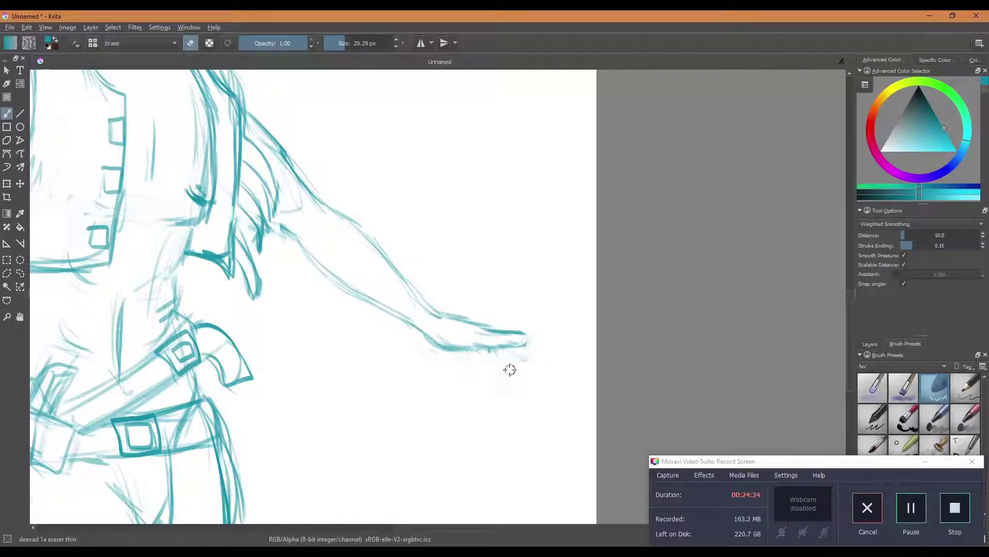
With the sketch brush, draw pointed fingers beneath the outstretched hand and strengthen the hand's upper edge
key("slash")
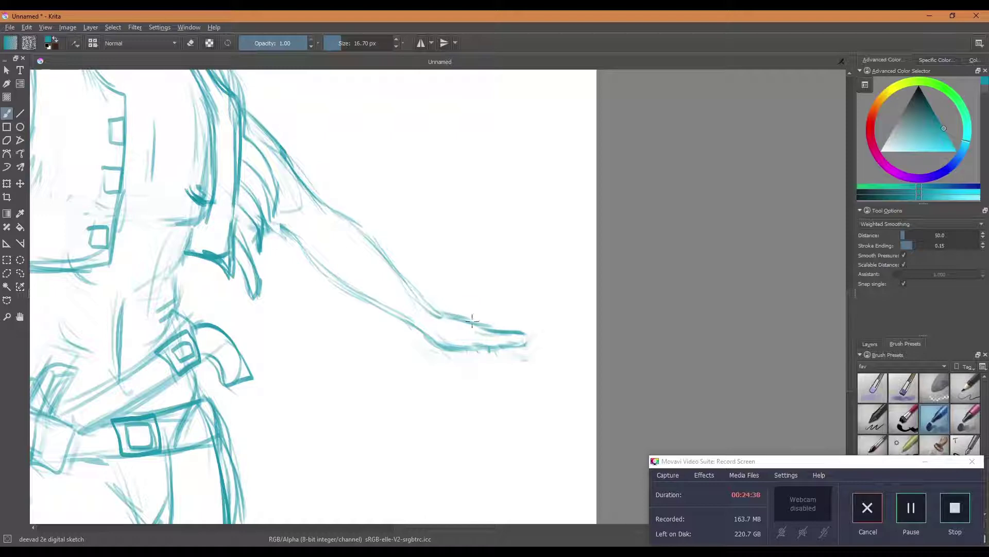
mouse_move(474, 322)
left_mouse_down()
mouse_move(522, 335)
mouse_move(510, 348)
mouse_move(534, 361)
mouse_move(474, 347)
mouse_move(498, 364)
mouse_move(494, 345)
mouse_move(498, 355)
mouse_move(482, 358)
mouse_move(501, 365)
mouse_move(492, 354)
mouse_move(456, 353)
mouse_move(478, 362)
mouse_move(489, 347)
mouse_move(503, 357)
mouse_move(486, 350)
mouse_move(519, 349)
mouse_move(459, 356)
mouse_move(480, 360)
mouse_move(449, 351)
mouse_move(479, 374)
left_mouse_up()
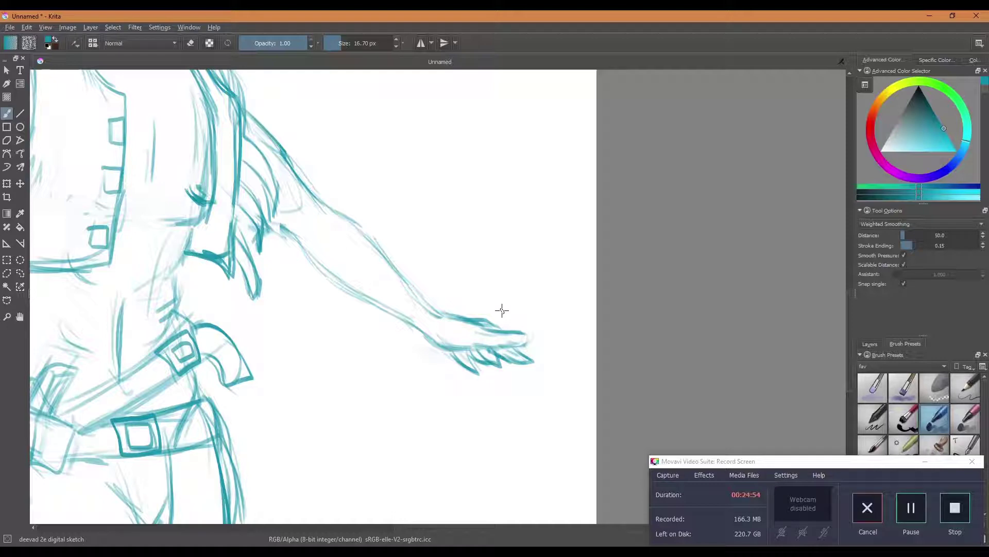
mouse_move(498, 320)
left_mouse_down()
mouse_move(478, 325)
mouse_move(517, 332)
mouse_move(541, 365)
left_mouse_up()
Erase stray marks above the outstretched hand and darken the upper outline from the forearm to the knuckles
key("/")
left_click_drag(482, 312, 483, 317)
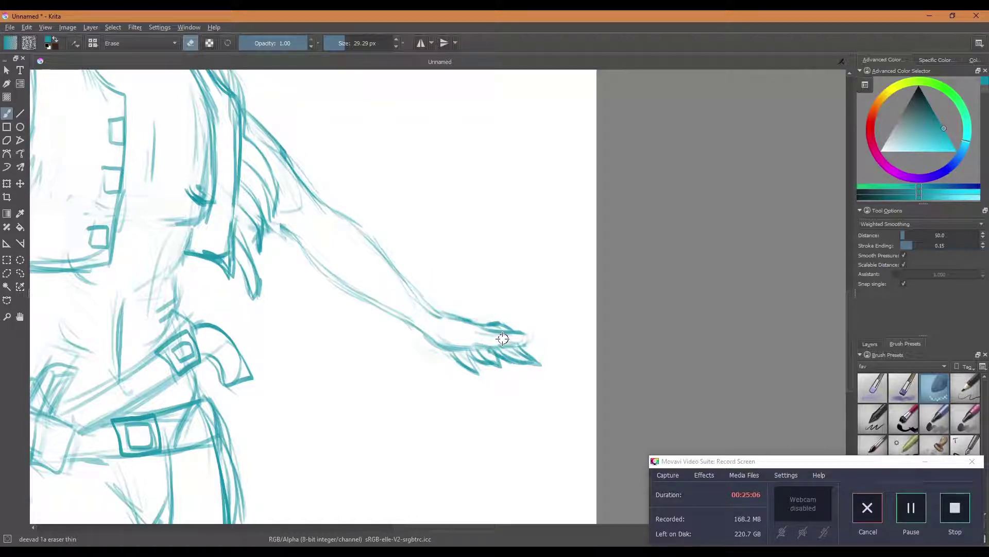
key("/")
mouse_move(392, 266)
left_mouse_down()
mouse_move(446, 313)
mouse_move(431, 305)
mouse_move(497, 333)
left_mouse_up()
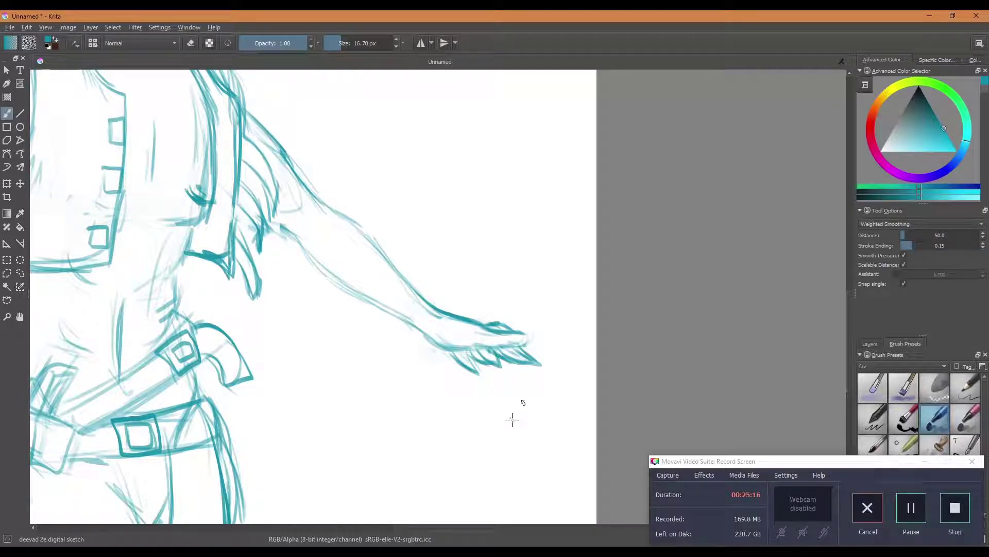
Shade the underarm of the bent arm beside the vest's armhole with sketch strokes
scroll(380, 348, "down", 3)
mouse_move(365, 336)
left_mouse_down()
mouse_move(457, 393)
mouse_move(357, 337)
mouse_move(361, 348)
left_mouse_up()
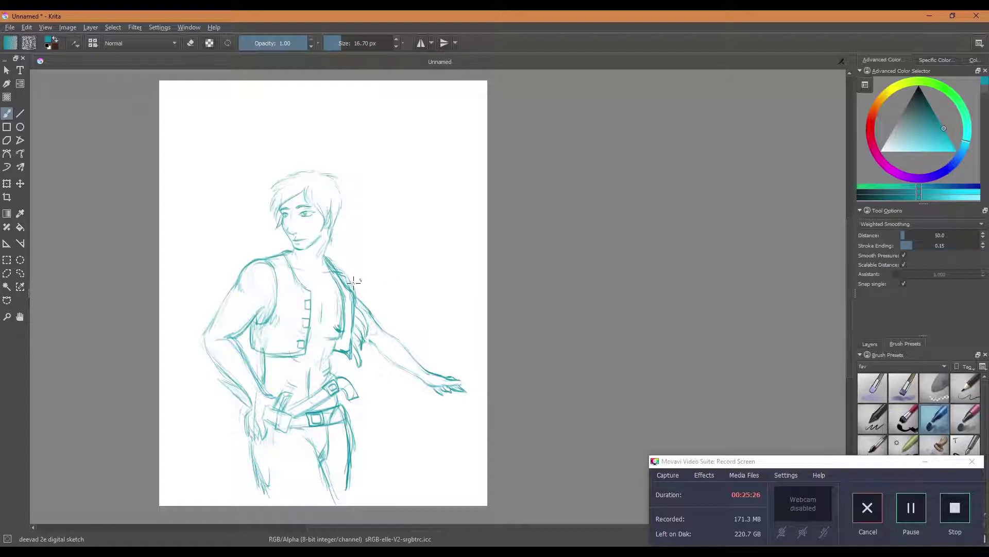
left_click_drag(325, 280, 383, 283)
scroll(383, 282, "up", 1)
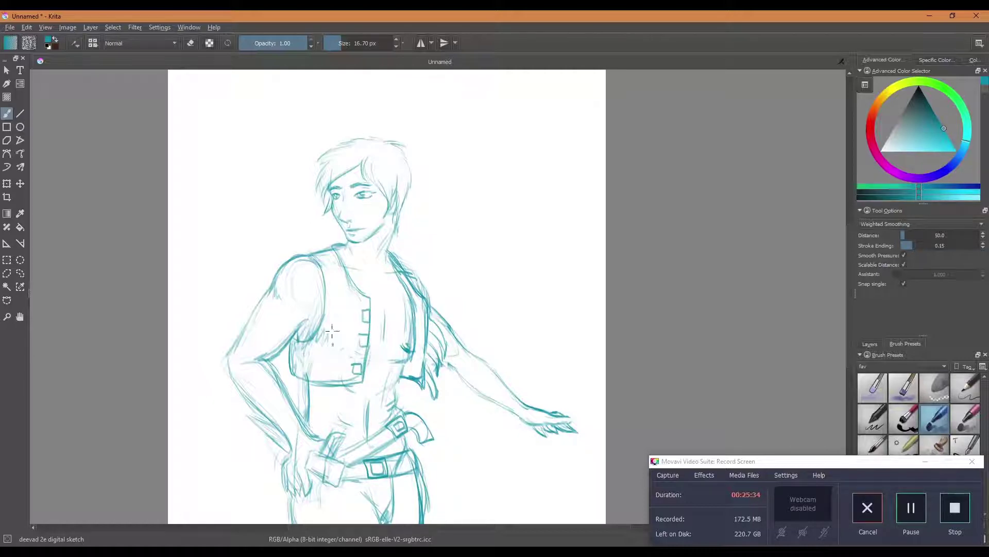
left_click_drag(320, 306, 287, 340)
Add light shading strokes to the face and neck, and sketch strand lines across the top of the hair
mouse_move(338, 217)
left_mouse_down()
mouse_move(343, 203)
mouse_move(348, 228)
mouse_move(354, 191)
mouse_move(370, 189)
mouse_move(355, 202)
mouse_move(376, 196)
mouse_move(363, 198)
left_mouse_up()
mouse_move(365, 244)
left_mouse_down()
mouse_move(349, 240)
mouse_move(367, 228)
mouse_move(353, 246)
mouse_move(357, 268)
mouse_move(356, 256)
left_mouse_up()
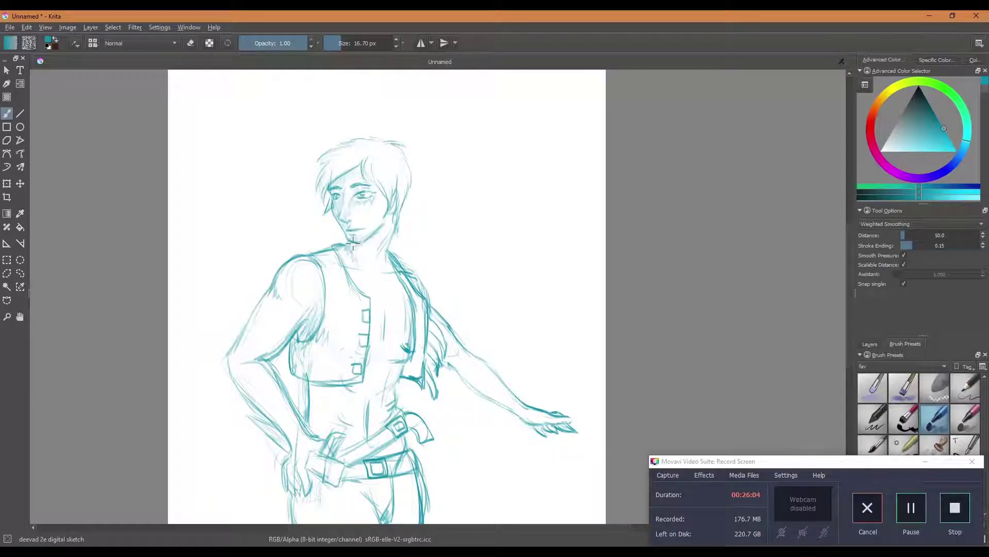
left_click_drag(347, 245, 340, 253)
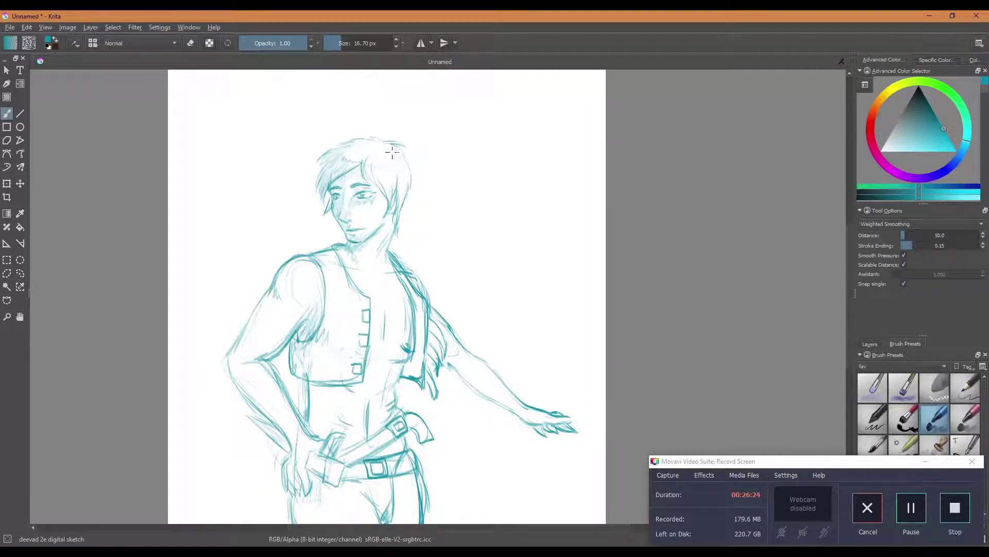
mouse_move(369, 157)
left_mouse_down()
mouse_move(344, 156)
mouse_move(355, 139)
mouse_move(343, 158)
left_mouse_up()
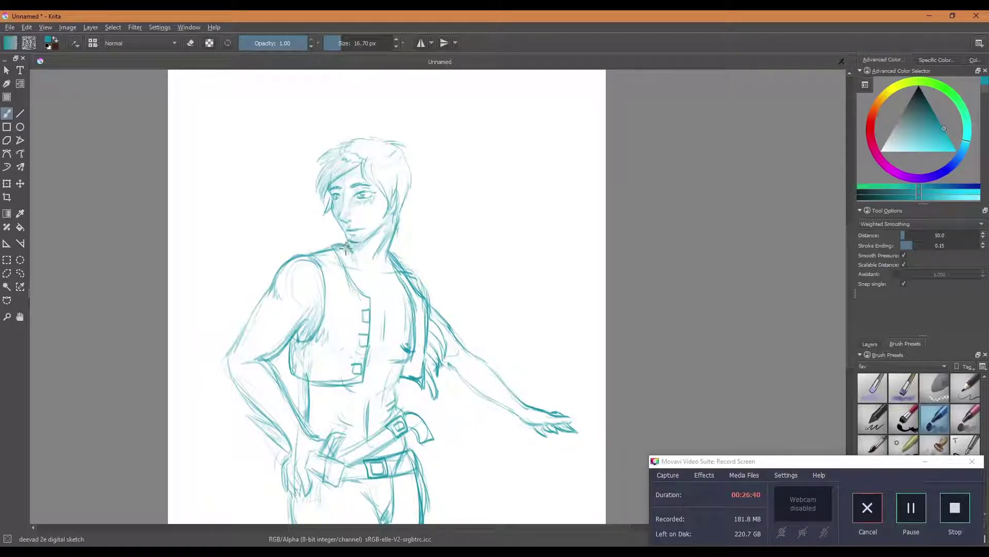
Extend the leg outline toward the canvas's lower edge and define the weapon at the hip beside the resting hand with dark strokes
scroll(364, 421, "down", 3)
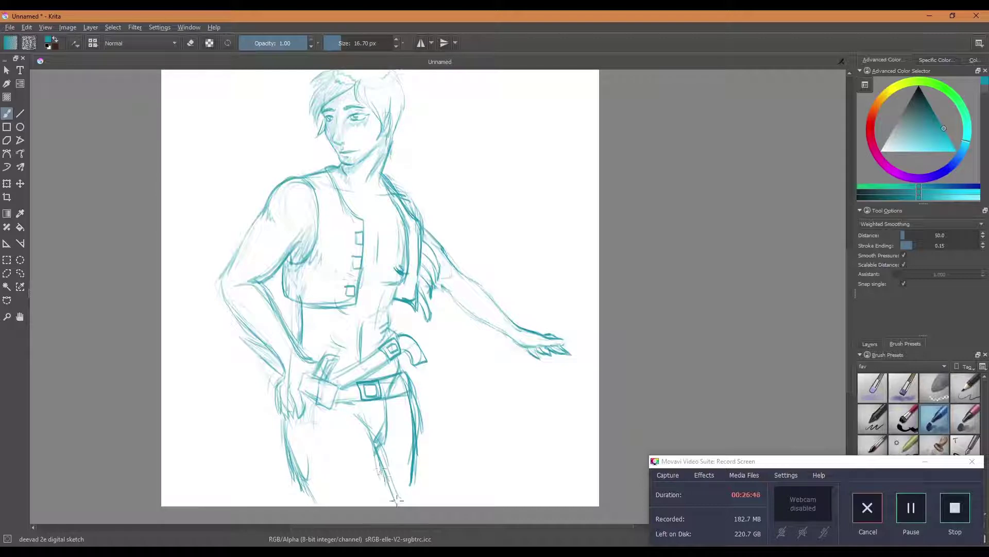
left_click_drag(413, 459, 402, 498)
scroll(432, 289, "up", 3)
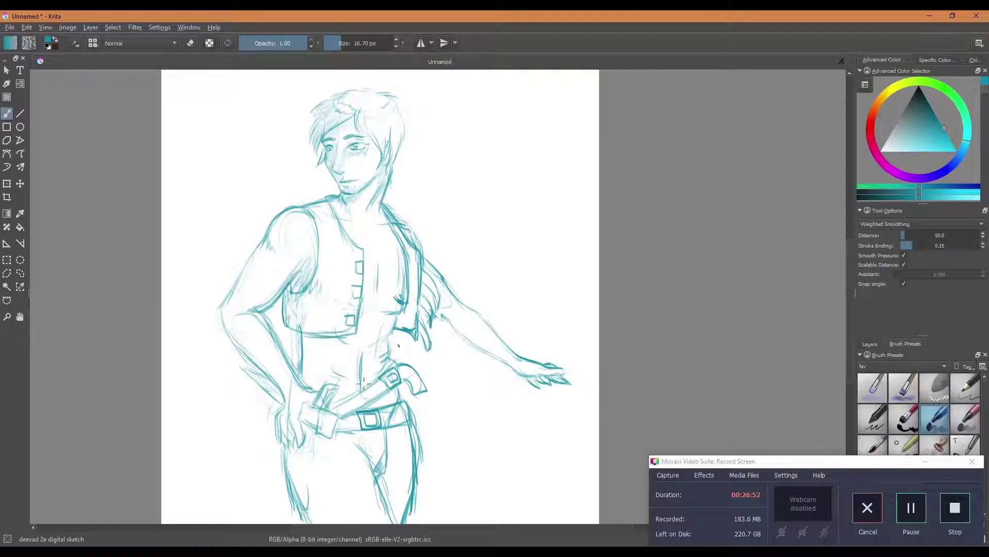
mouse_move(303, 425)
left_mouse_down()
mouse_move(299, 451)
mouse_move(309, 464)
mouse_move(304, 451)
mouse_move(311, 432)
mouse_move(303, 456)
mouse_move(314, 462)
mouse_move(325, 407)
mouse_move(317, 393)
mouse_move(312, 409)
mouse_move(312, 398)
mouse_move(335, 383)
mouse_move(329, 402)
mouse_move(330, 377)
left_mouse_up()
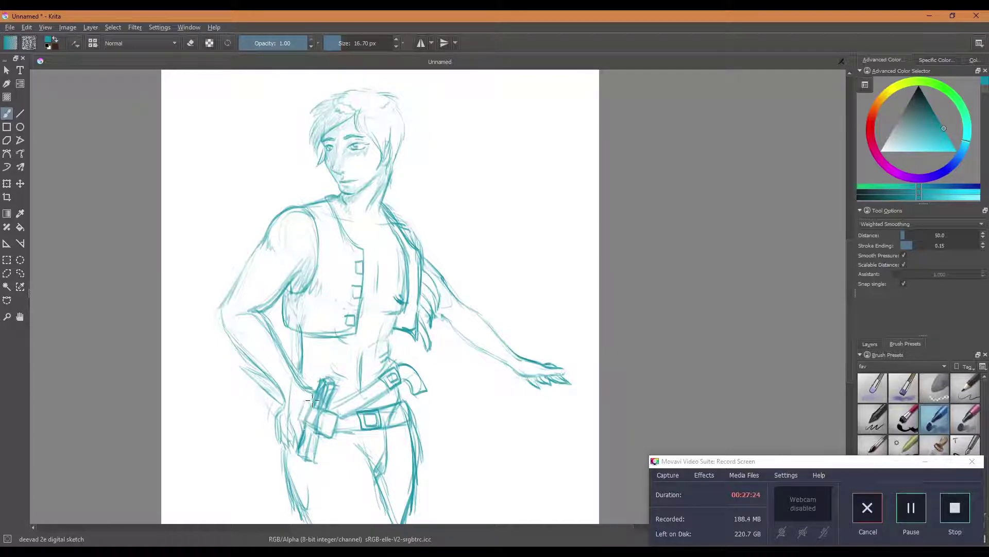
left_click_drag(309, 402, 300, 437)
Hatch shading onto the belt's end, both vest panels and the waist just below the vest
left_click_drag(401, 401, 405, 426)
mouse_move(405, 312)
left_mouse_down()
mouse_move(416, 273)
mouse_move(415, 303)
mouse_move(406, 290)
mouse_move(417, 245)
mouse_move(407, 254)
mouse_move(394, 219)
left_mouse_up()
mouse_move(282, 307)
left_mouse_down()
mouse_move(316, 276)
mouse_move(304, 315)
mouse_move(327, 293)
mouse_move(321, 325)
mouse_move(336, 314)
mouse_move(335, 328)
mouse_move(346, 316)
mouse_move(353, 326)
mouse_move(307, 343)
mouse_move(300, 336)
mouse_move(317, 334)
mouse_move(314, 348)
mouse_move(356, 339)
mouse_move(303, 333)
mouse_move(298, 383)
left_mouse_up()
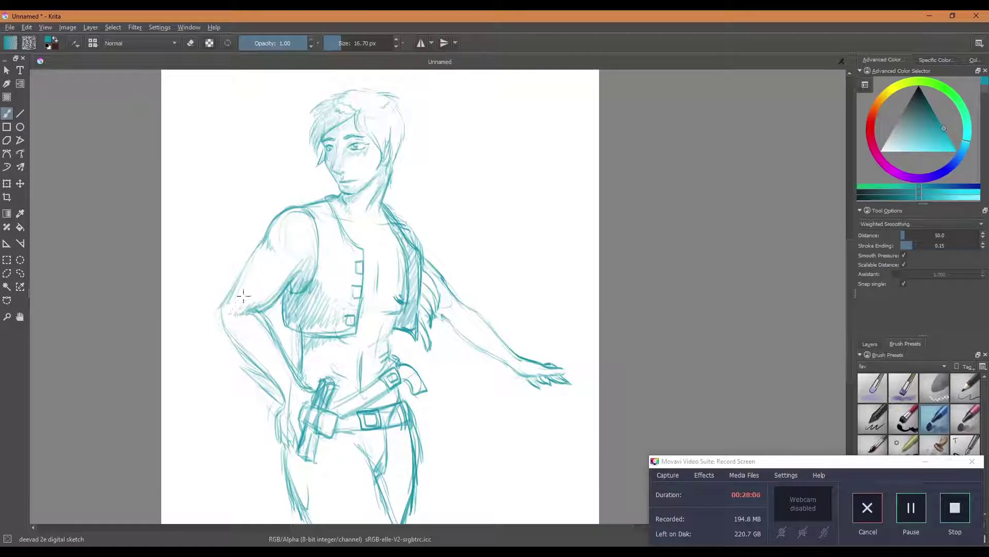
Shade the bent arm with hatching from the upper arm around the elbow and down the forearm
mouse_move(248, 266)
left_mouse_down()
mouse_move(232, 301)
mouse_move(258, 292)
mouse_move(258, 309)
mouse_move(276, 290)
mouse_move(233, 306)
mouse_move(260, 341)
mouse_move(233, 331)
left_mouse_up()
mouse_move(234, 321)
left_mouse_down()
mouse_move(275, 378)
mouse_move(273, 366)
mouse_move(287, 403)
left_mouse_up()
left_click_drag(267, 370, 283, 392)
Shade the outstretched forearm and the hanging strands, and add hatching to the bent arm's upper part
mouse_move(444, 307)
left_mouse_down()
mouse_move(428, 281)
mouse_move(428, 295)
mouse_move(424, 289)
mouse_move(467, 340)
mouse_move(459, 332)
mouse_move(462, 324)
mouse_move(512, 367)
left_mouse_up()
mouse_move(429, 316)
left_mouse_down()
mouse_move(433, 321)
mouse_move(425, 276)
left_mouse_up()
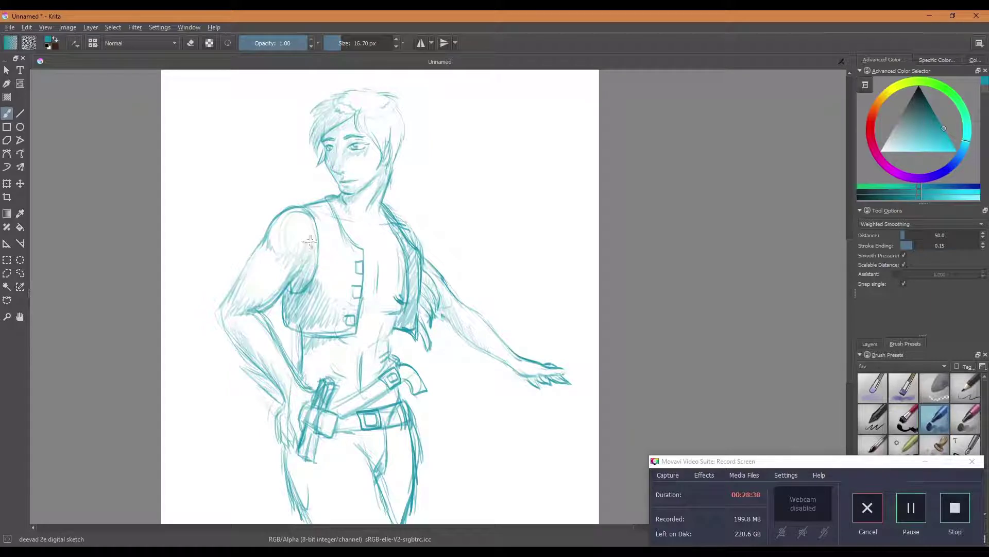
left_click_drag(286, 260, 274, 285)
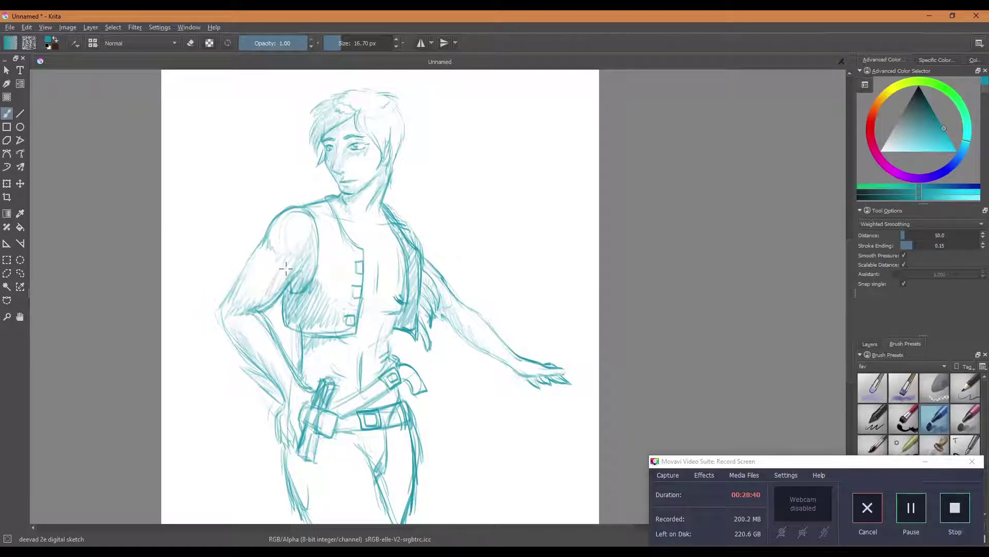